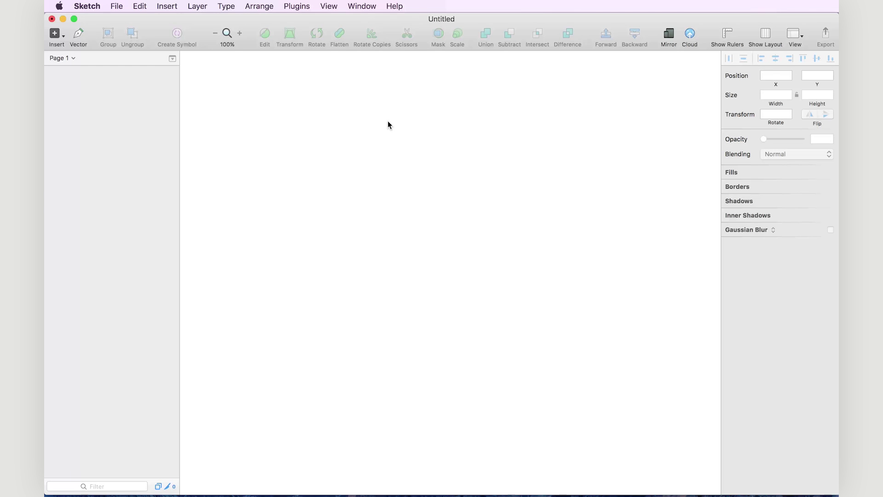
Create an iPhone 6 artboard (375x667 px) and rename it START
key(a)
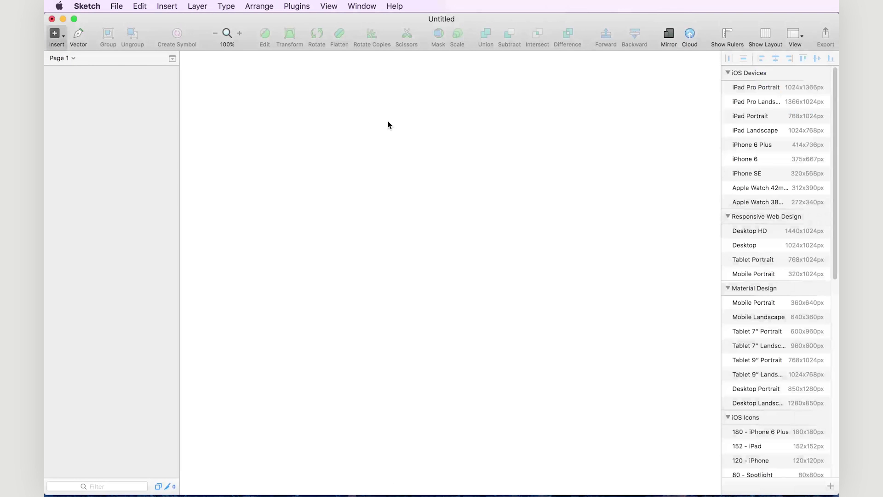
click(745, 159)
click(63, 73)
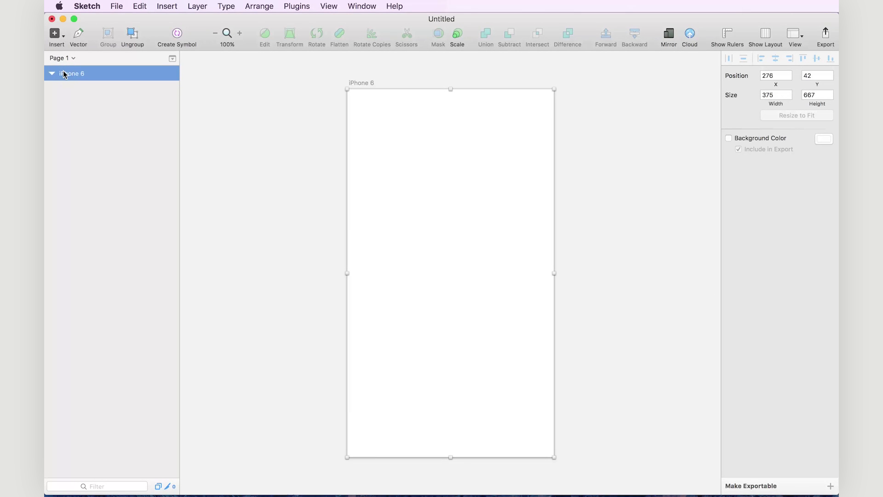
text(START)
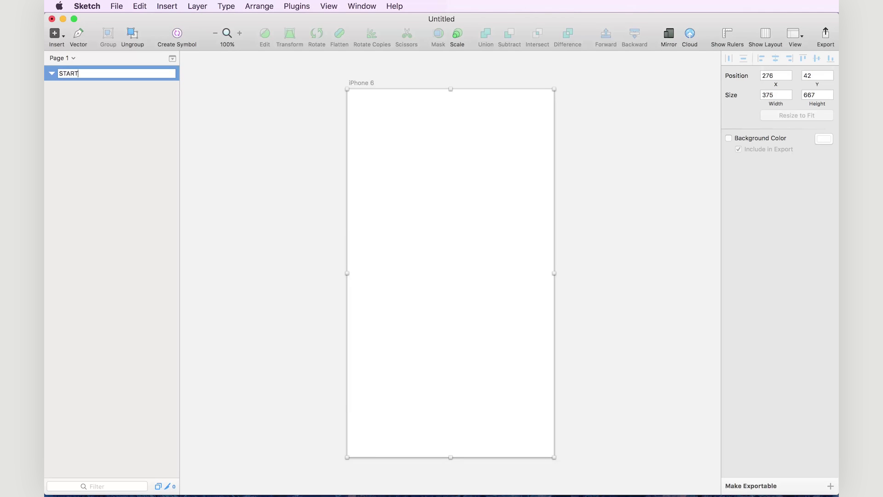
key(Return)
click(300, 143)
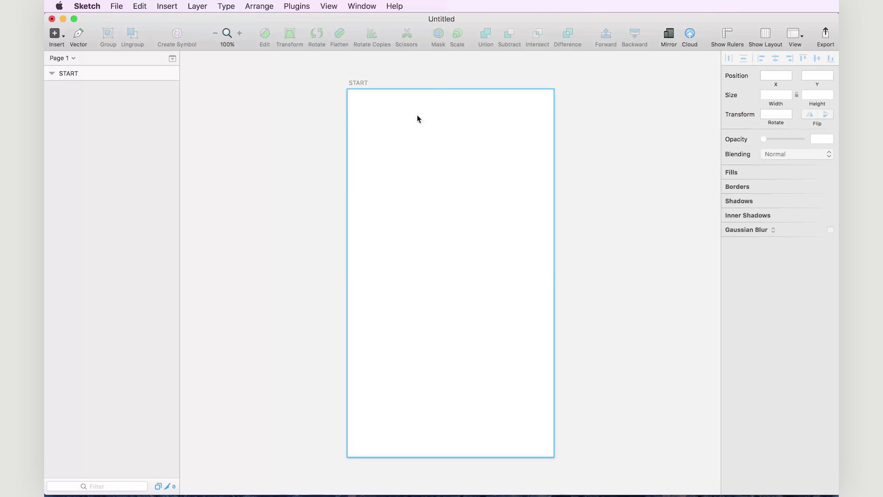
Draw a closed vector path about 247 × 575 px on the artboard, with straight left and bottom sides and a zigzag right side
click(78, 39)
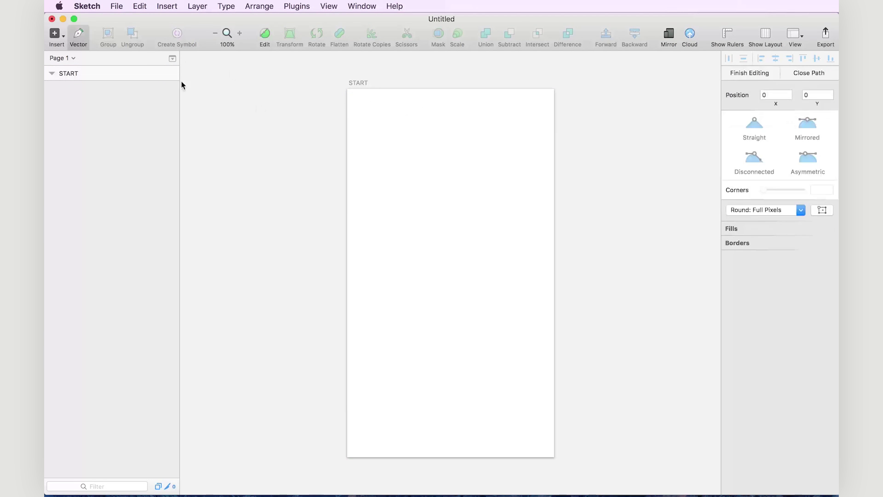
click(369, 105)
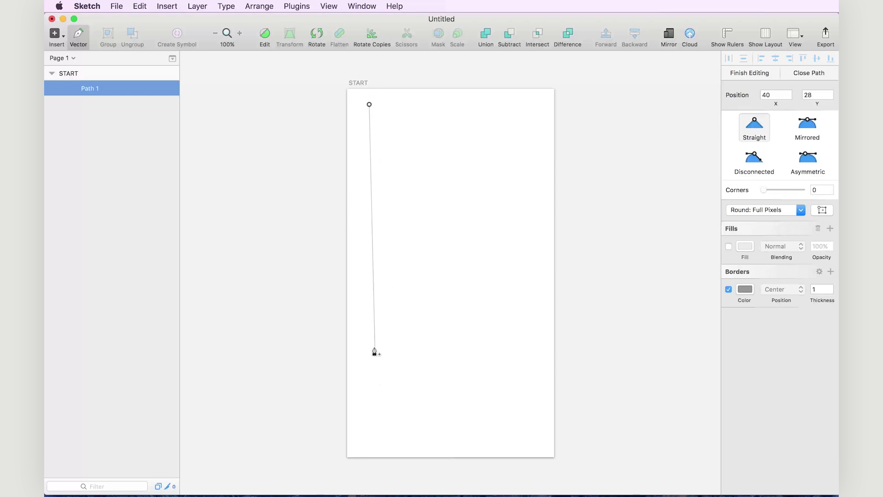
click(369, 418)
click(497, 418)
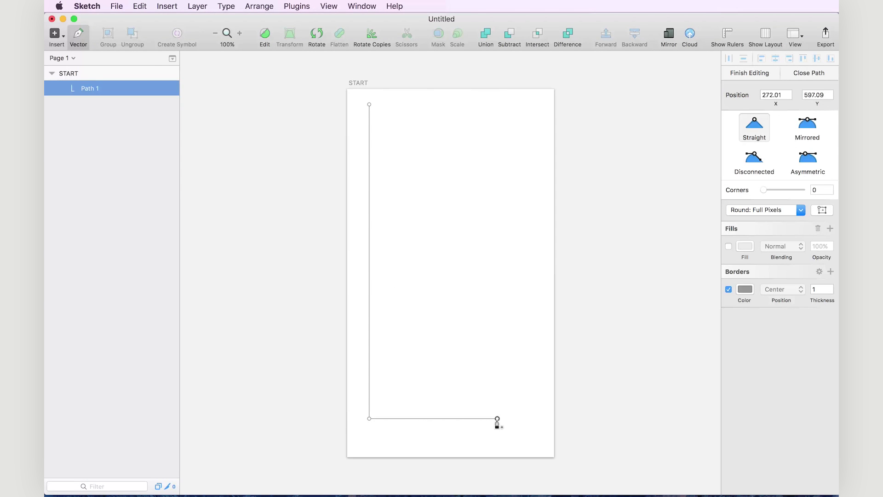
click(460, 360)
click(506, 274)
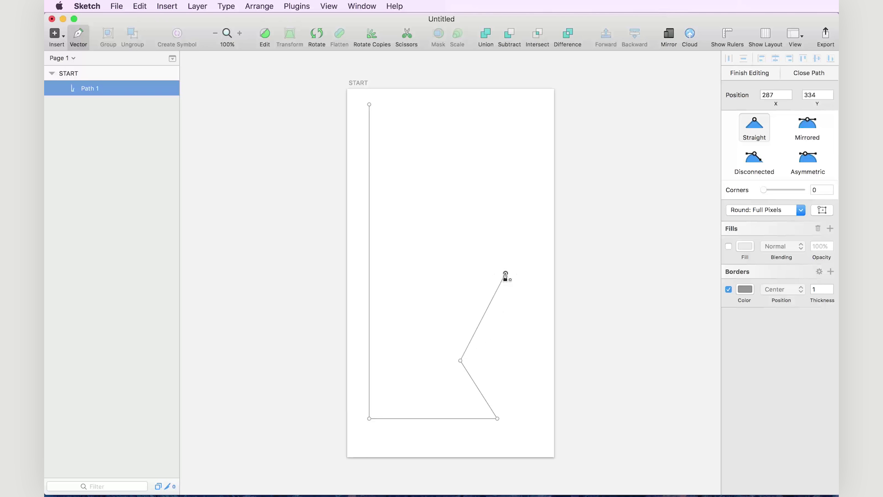
click(467, 213)
click(502, 147)
click(461, 113)
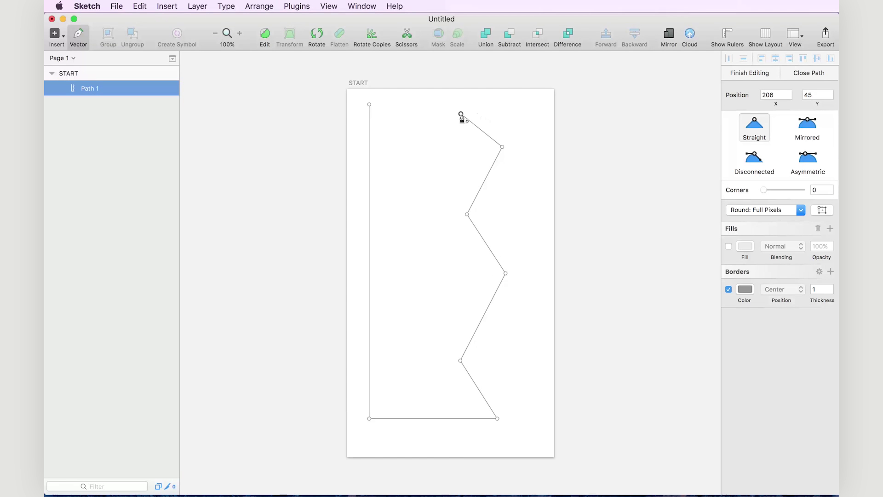
click(503, 100)
click(370, 105)
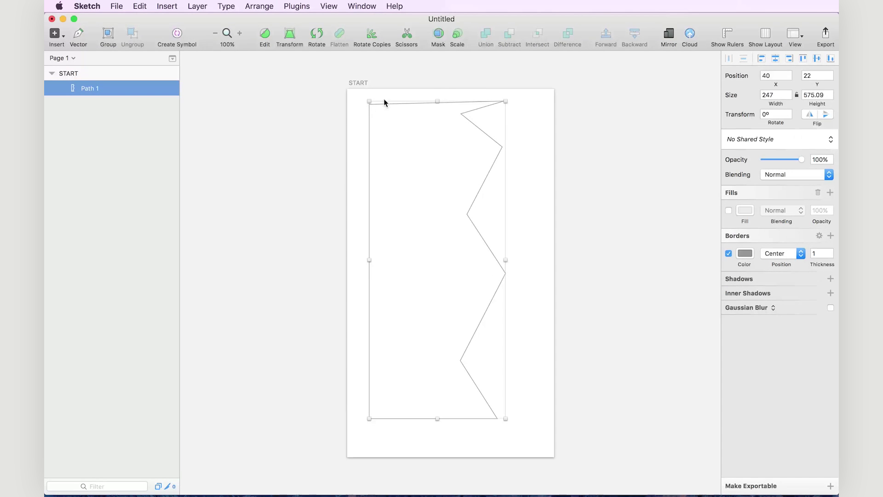
Turn on the path's fill and turn off its border
click(728, 211)
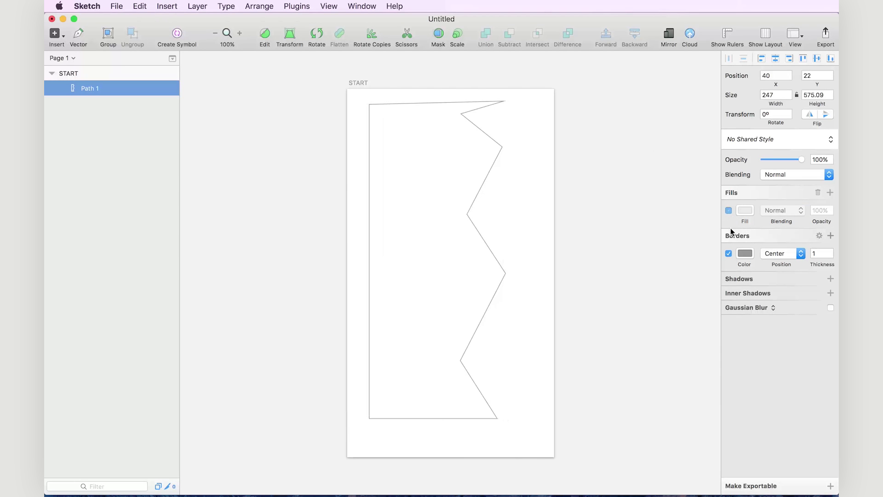
click(729, 253)
click(728, 210)
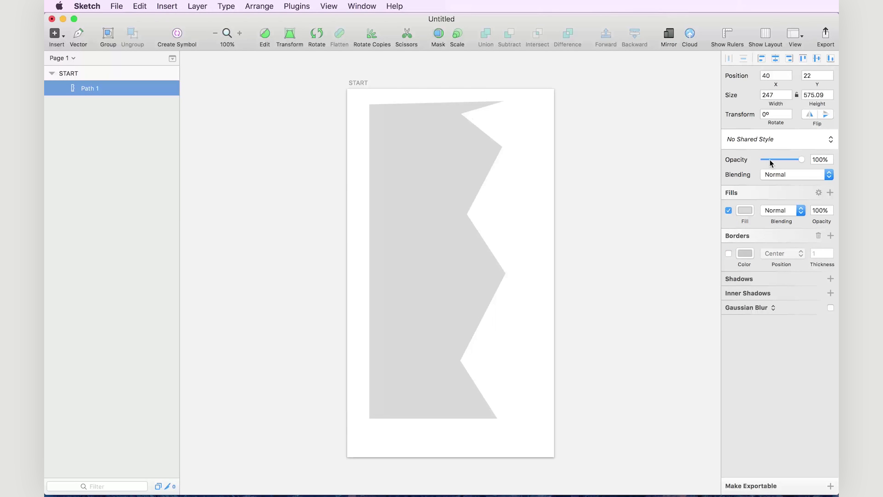
click(493, 61)
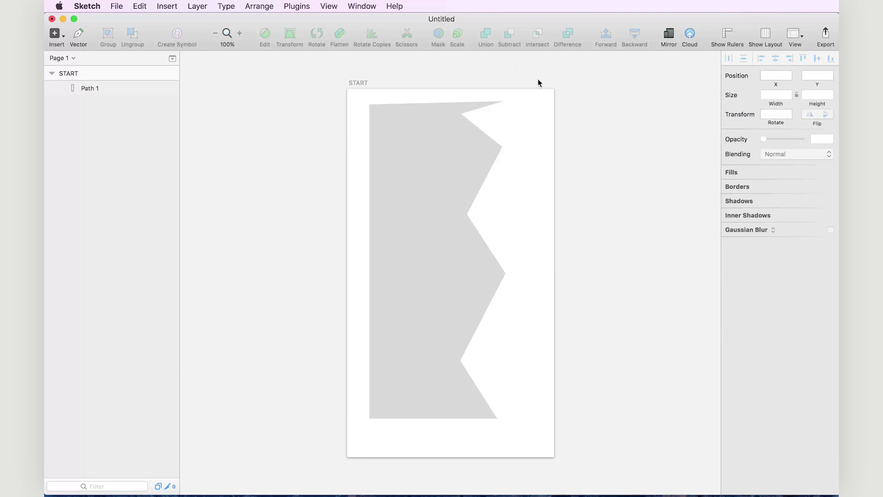
Align the path's top-left and top-right points to the same height
click(456, 145)
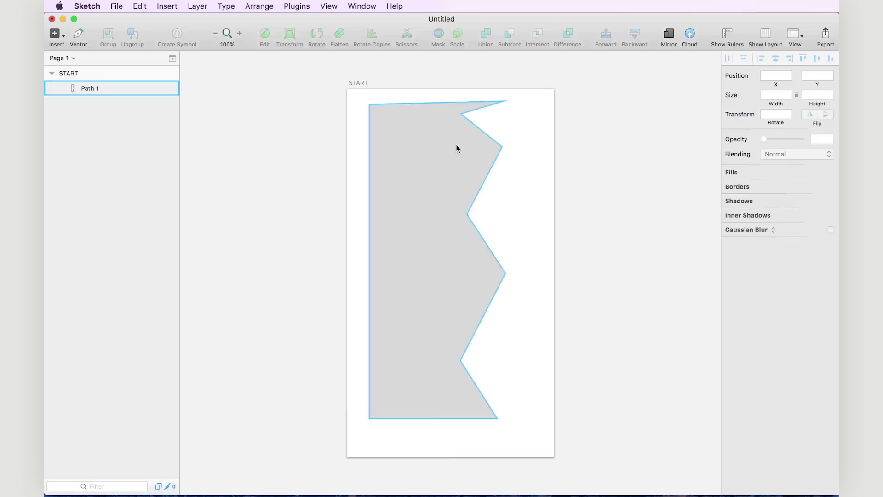
double_click(453, 149)
shift+click(504, 101)
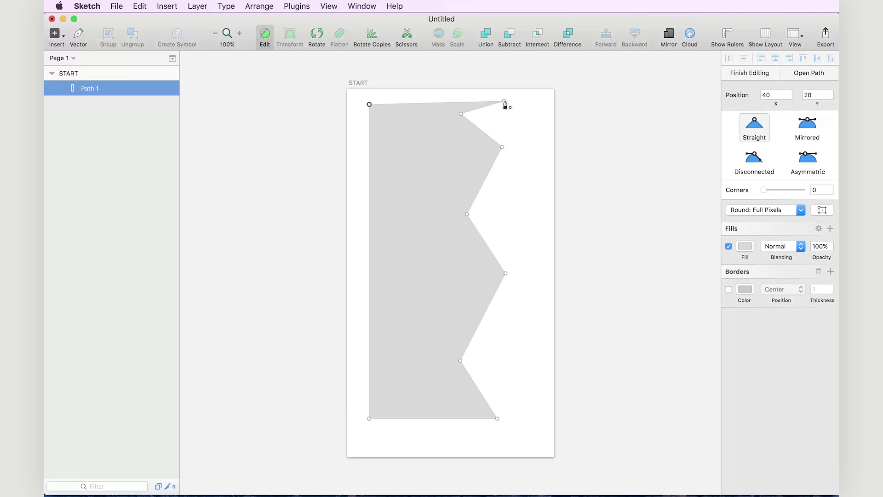
click(831, 58)
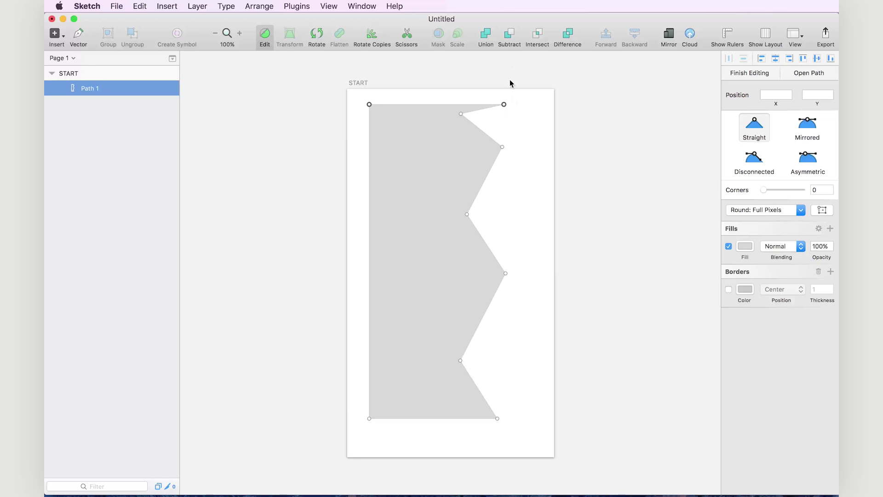
Distribute all the points of the path's zigzag right side evenly in the vertical direction
click(449, 86)
drag(450, 86, 531, 404)
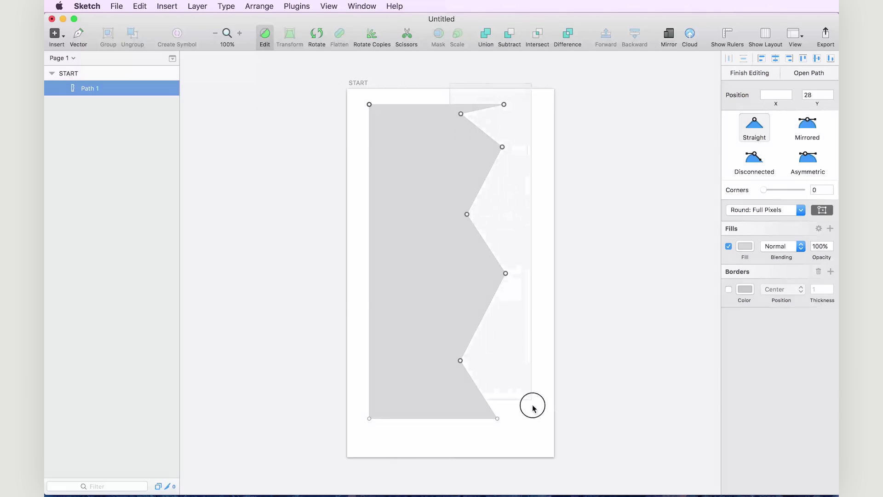
click(519, 423)
click(468, 404)
double_click(468, 404)
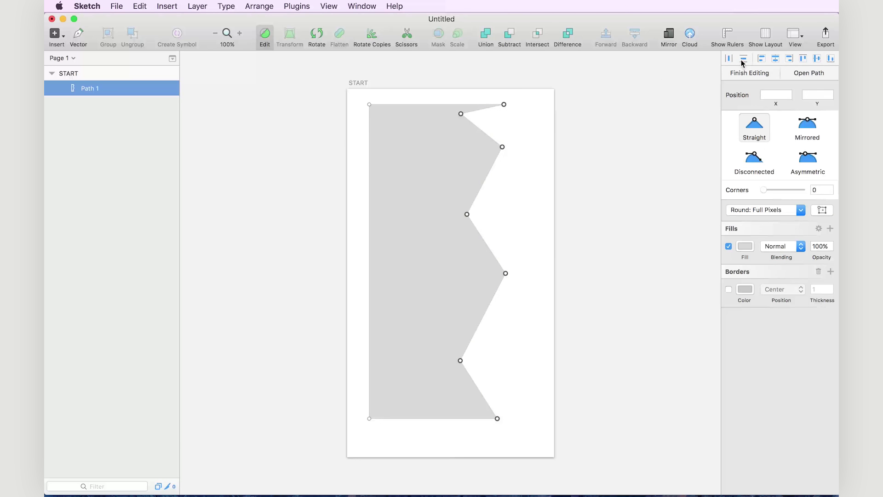
key(super+z)
key(Escape)
Align the four outer points of the zigzag side to the rightmost one
double_click(468, 121)
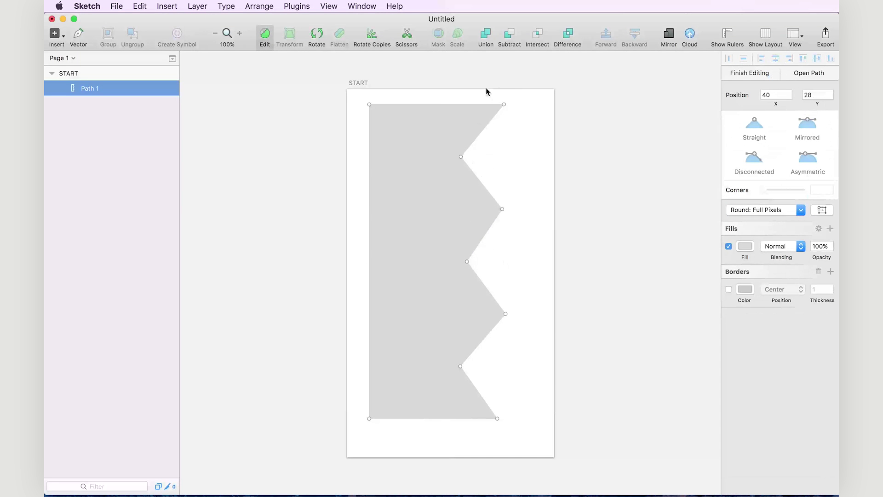
drag(529, 436, 487, 92)
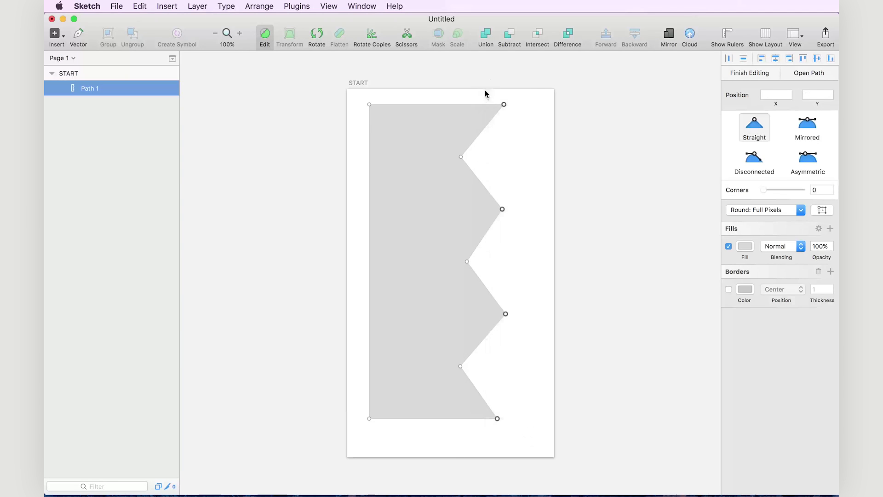
click(790, 59)
Align the three inner points of the zigzag side to the rightmost one and shift them right to X 227
drag(434, 81, 479, 382)
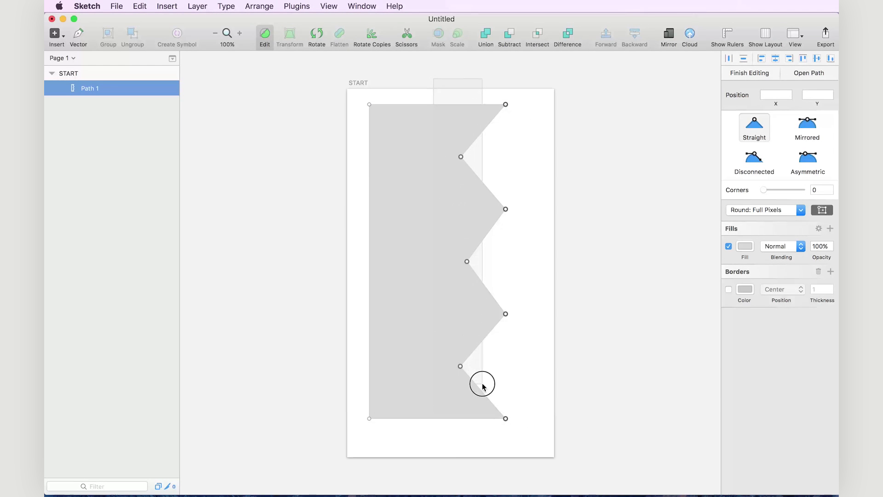
click(790, 58)
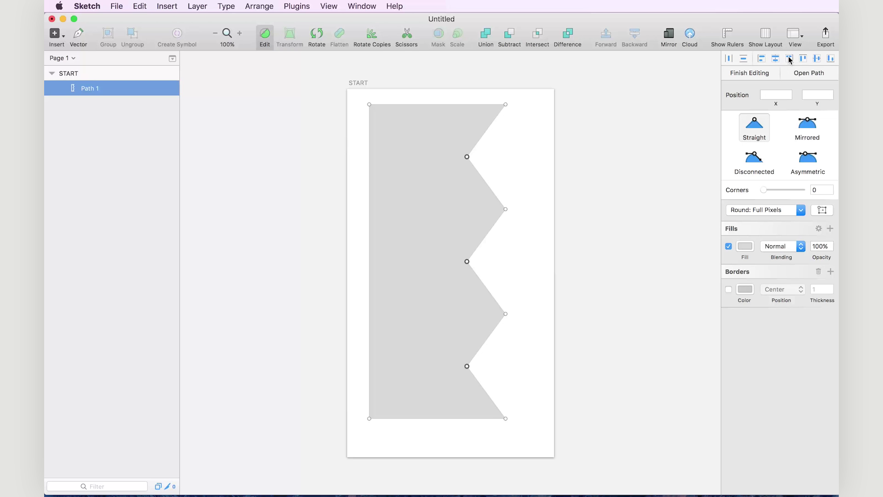
key(shift+Right)
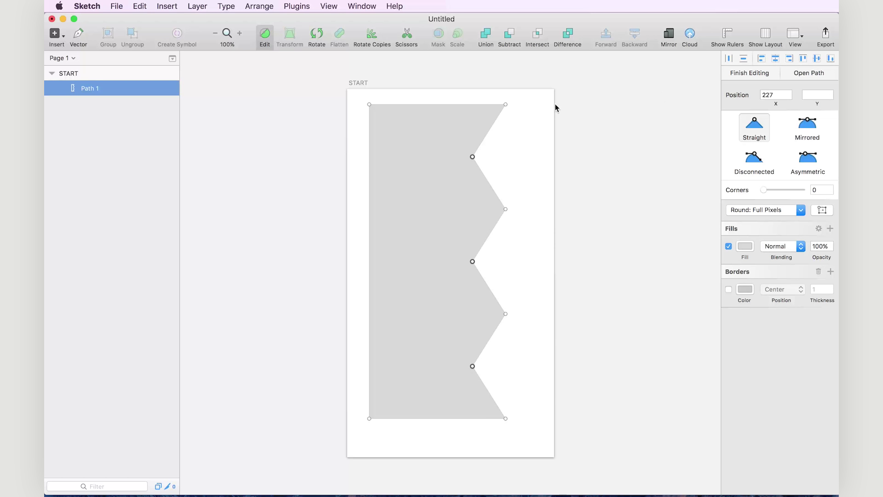
click(518, 152)
Turn the five middle points of the zigzag side into Mirrored points to form a wavy edge
double_click(455, 131)
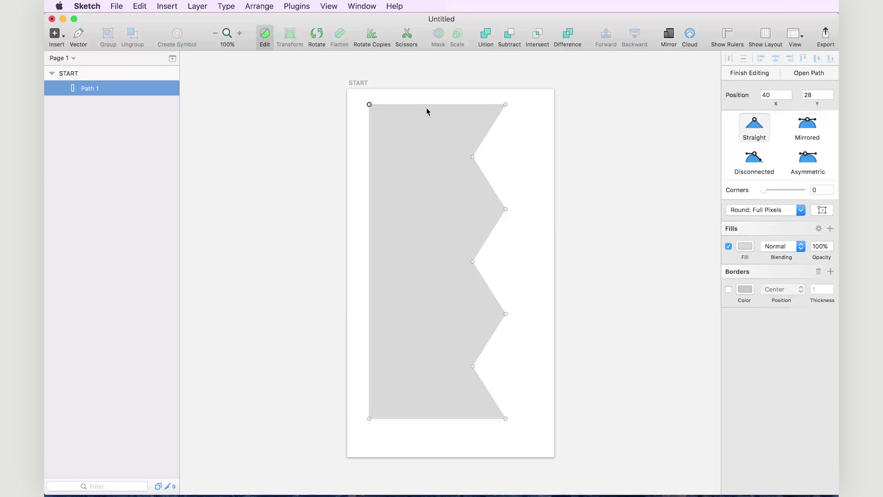
drag(480, 124, 534, 325)
drag(532, 396, 432, 121)
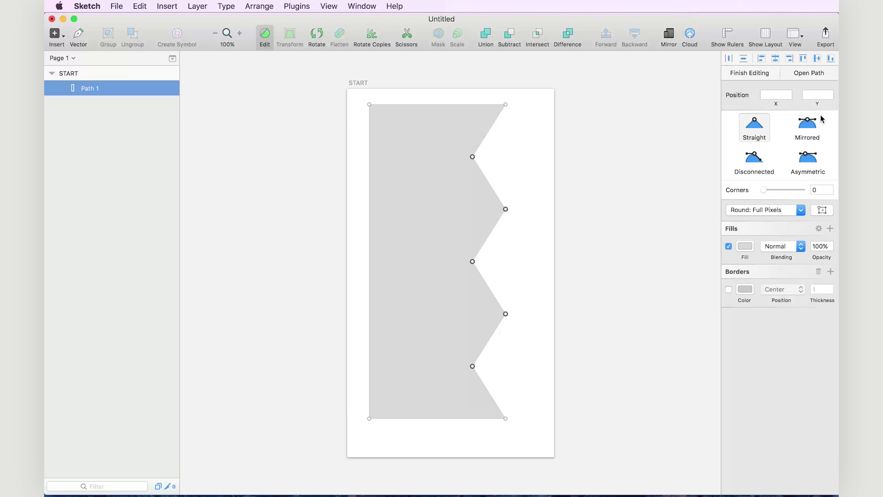
click(809, 131)
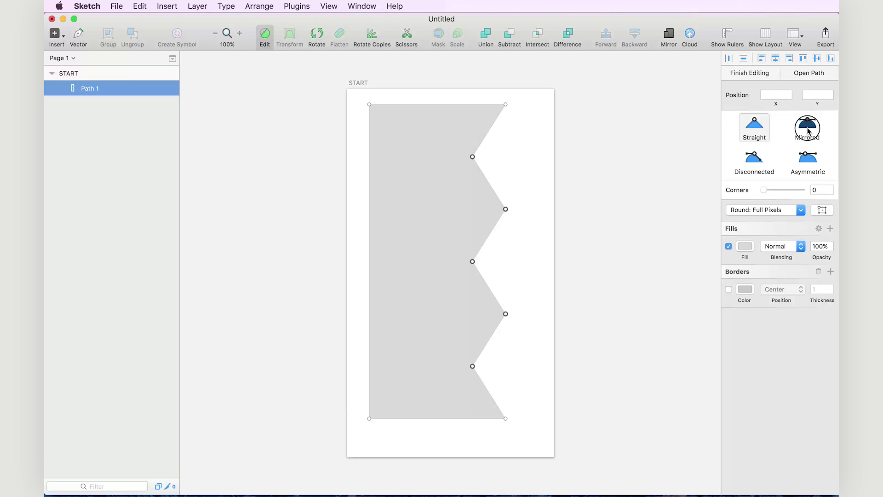
click(529, 248)
click(529, 250)
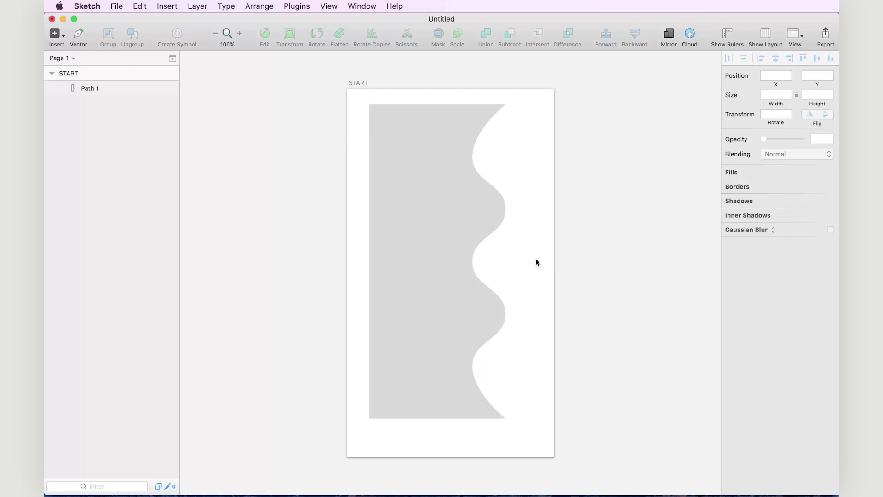
Extend the wavy shape by moving its two left corner points beyond the artboard's left edge to X -40
click(456, 230)
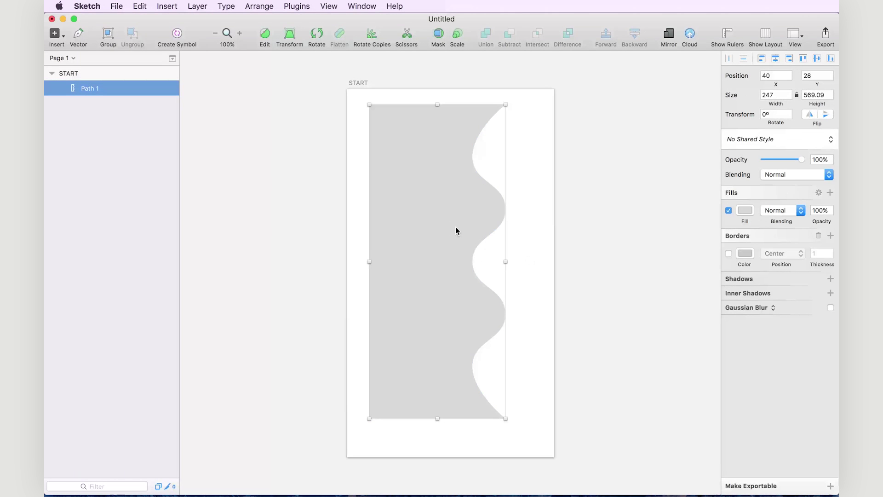
double_click(379, 261)
shift+click(369, 418)
key(shift+Left)
key(shift+Left)
key(shift+Left)
key(shift+Left)
key(shift+Left)
key(shift+Left)
key(shift+Left)
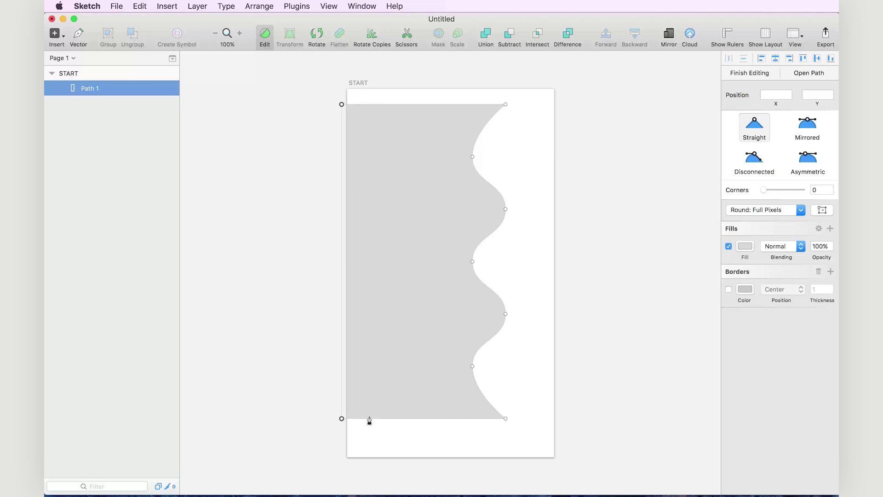
key(Return)
click(555, 307)
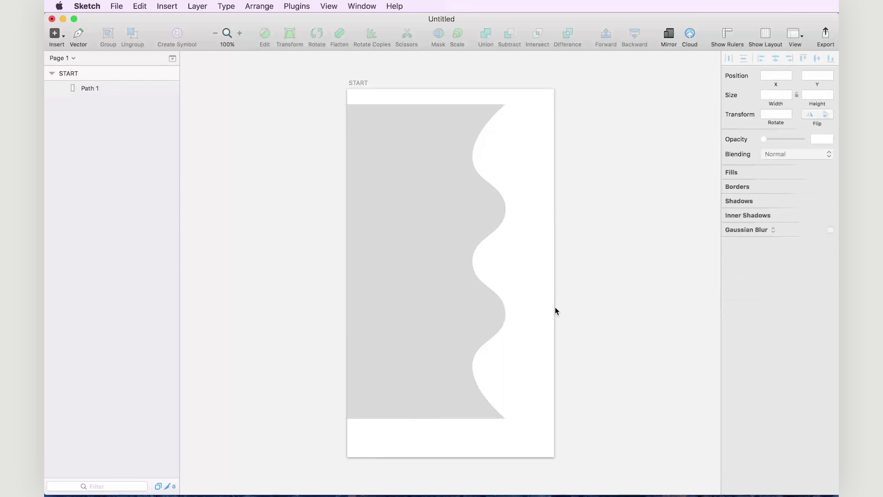
Rename the wavy shape's layer as LOAD
click(425, 211)
double_click(90, 93)
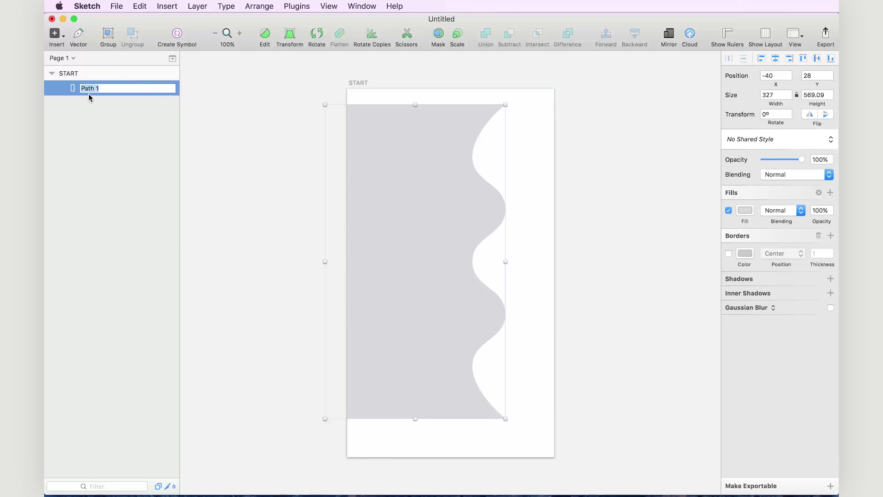
text(LOAD)
key(Return)
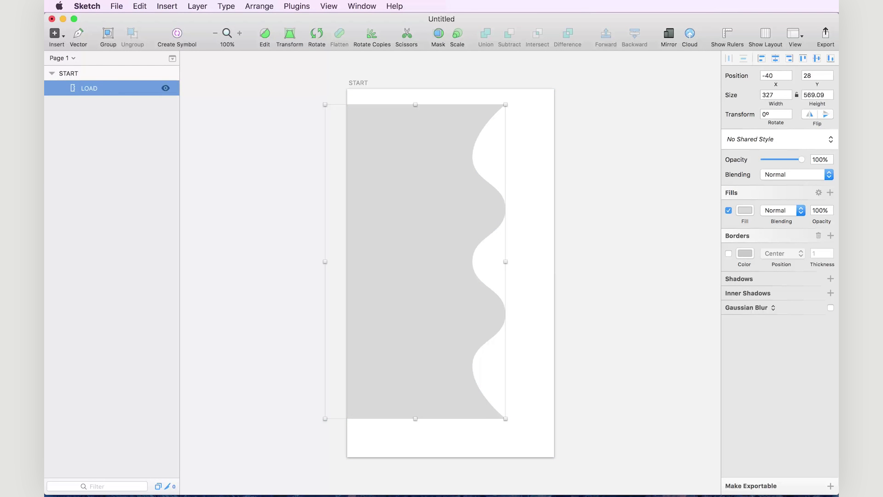
click(286, 131)
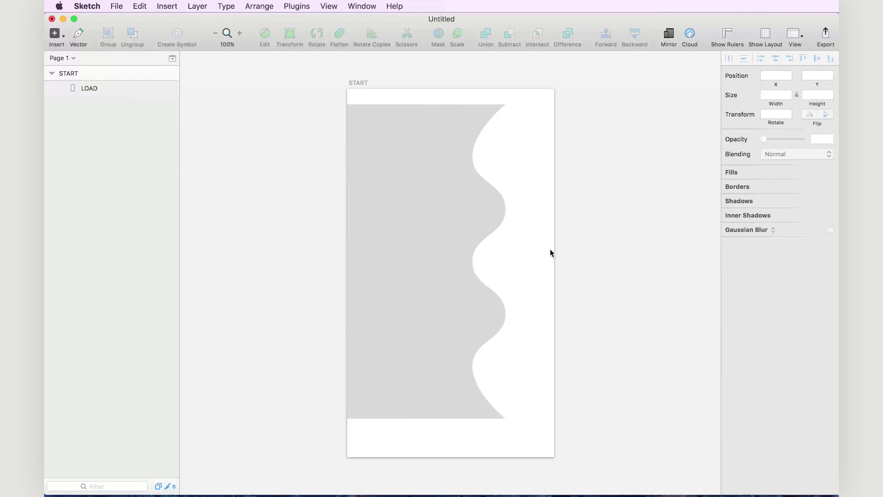
Hide the LOAD layer
click(453, 209)
click(165, 87)
click(355, 184)
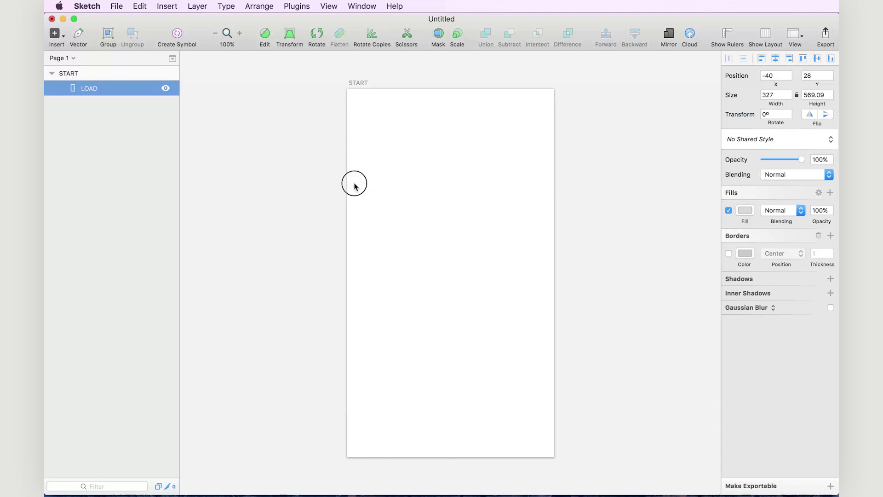
Draw a rectangle about 242 × 88 px at about X 67, Y 246 on the START artboard
key(r)
drag(384, 225, 517, 274)
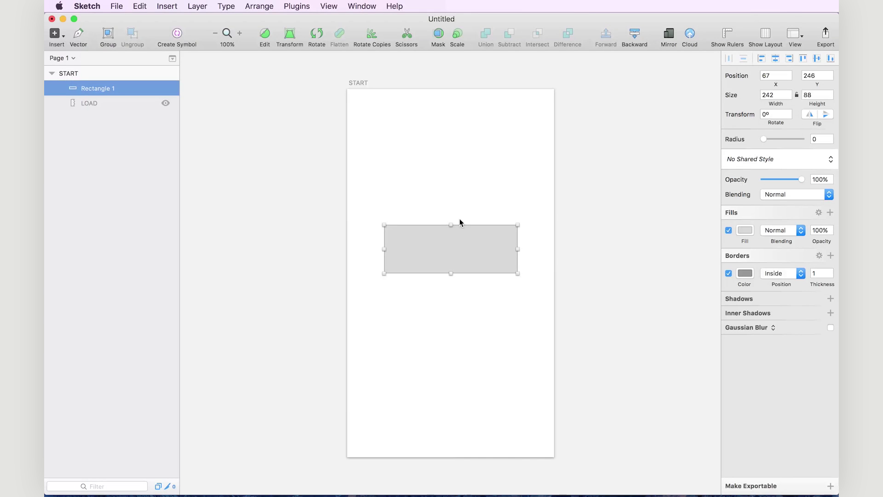
Set the rectangle's size to 240 × 50 px and its corner radius to 25
double_click(776, 95)
text(240)
key(Tab)
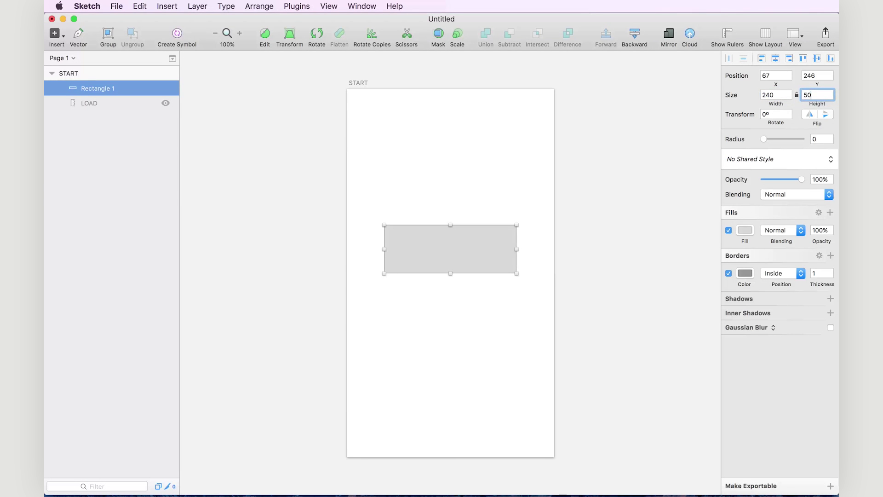
text(50)
key(Tab)
key(Tab)
key(Return)
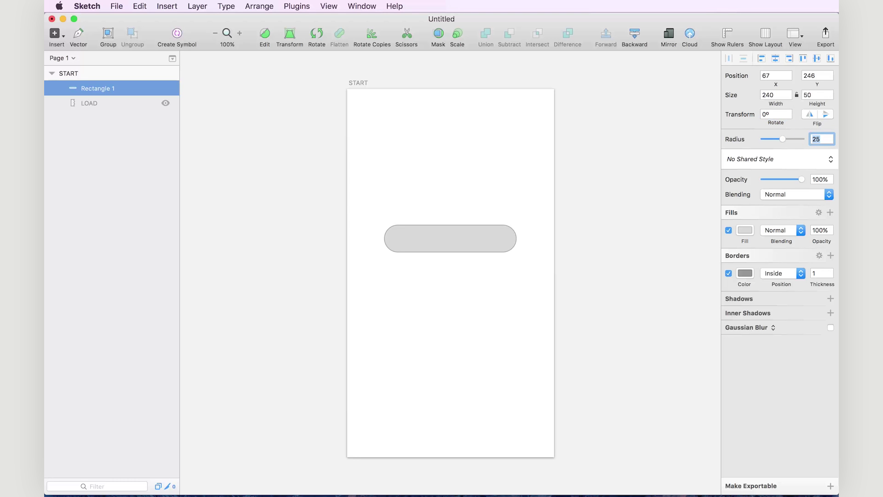
Center the rounded rectangle horizontally and vertically on the START artboard and remove its border
click(817, 58)
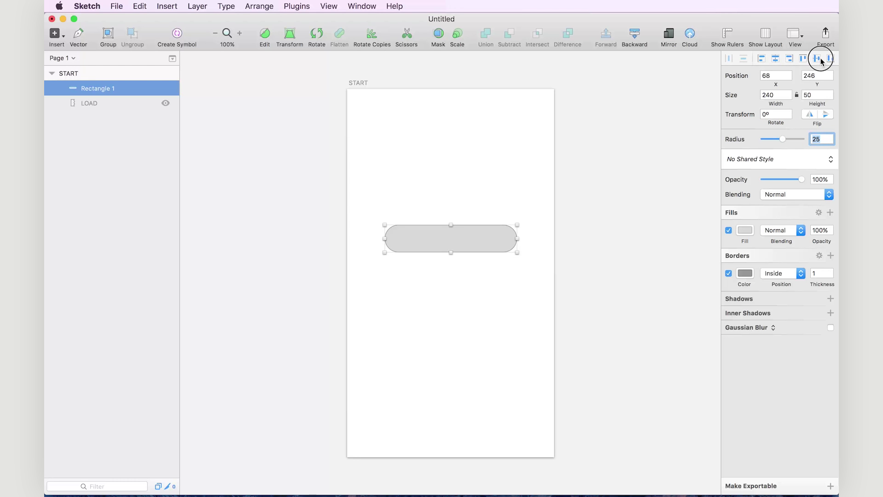
click(495, 285)
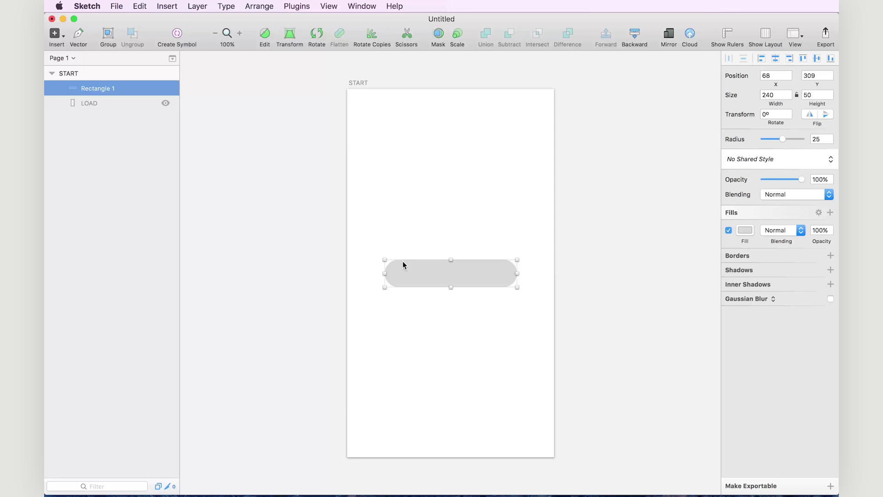
Draw a rectangle about 158 × 31 px inside the rounded rectangle and combine both shapes with Union
click(432, 236)
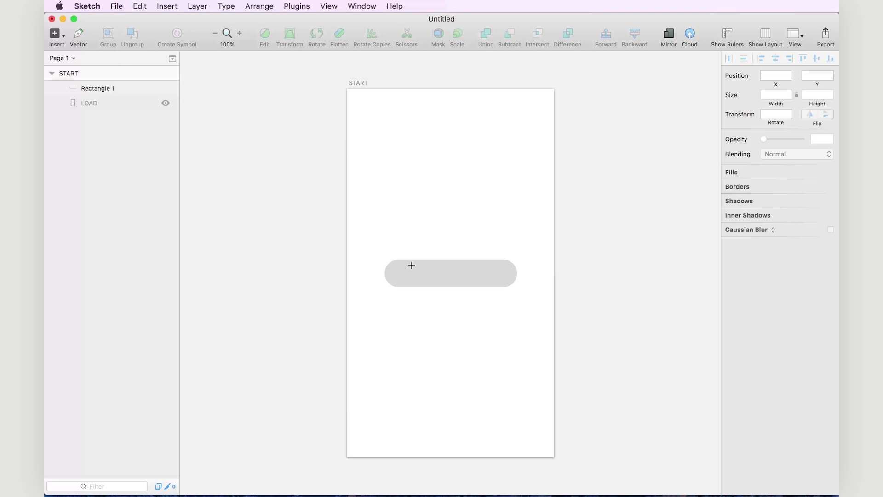
drag(410, 264, 496, 280)
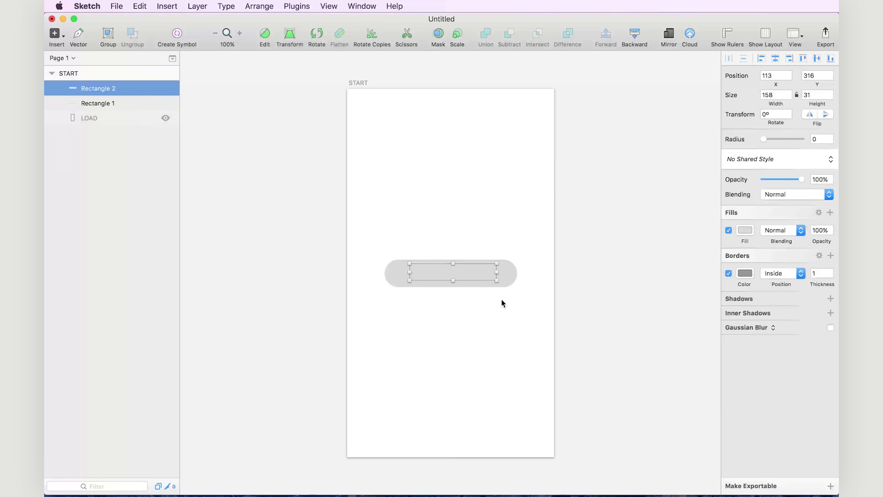
shift+click(501, 283)
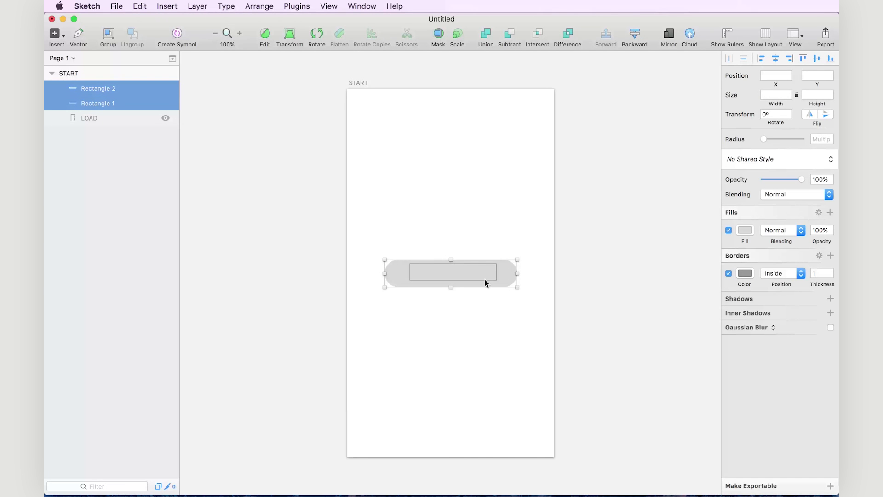
click(485, 35)
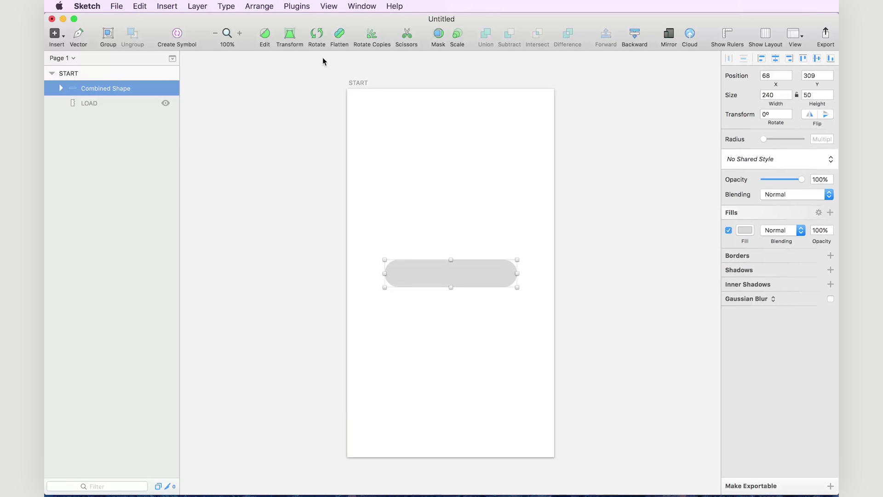
Flatten the combined pill shape into a single path and check its vector points
click(341, 33)
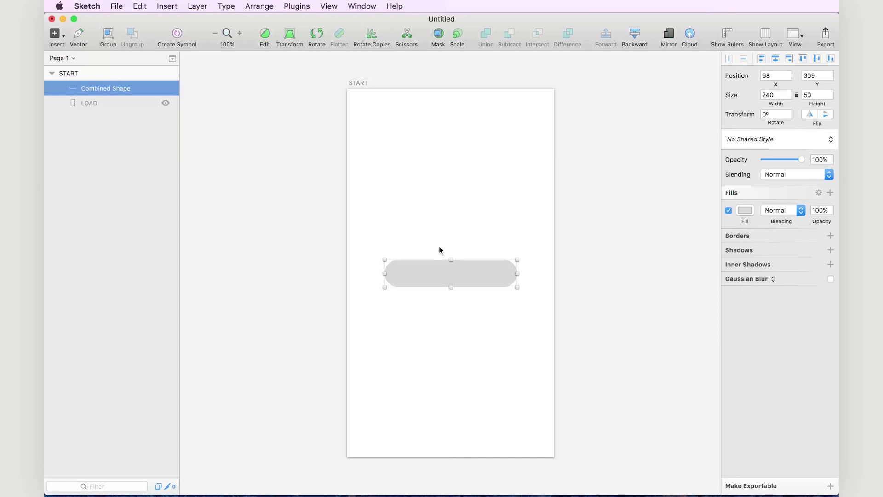
double_click(440, 274)
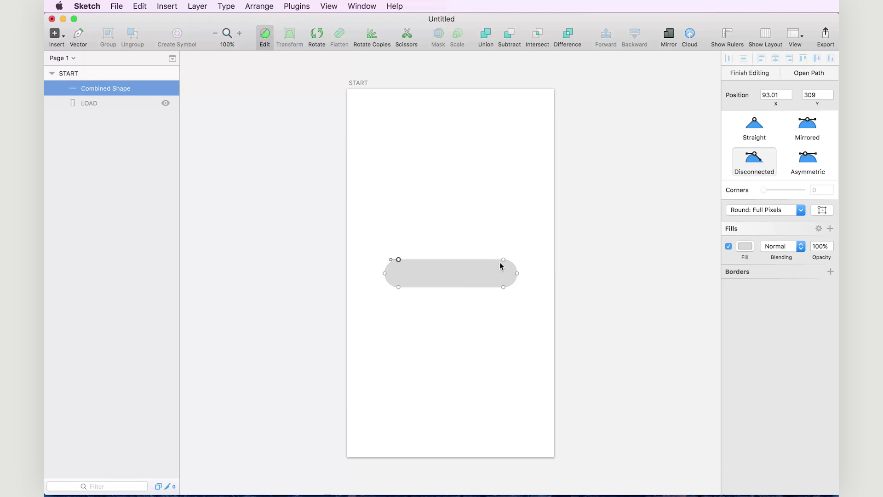
key(Escape)
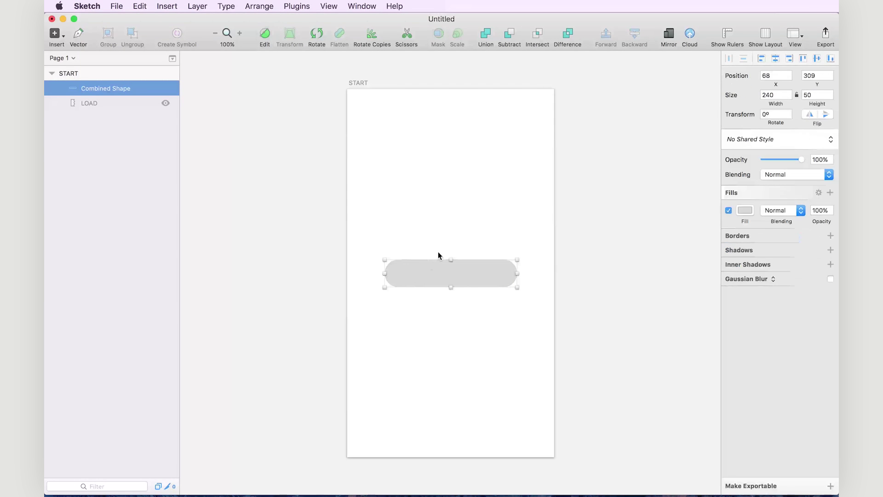
Draw a 375 × 667 px rectangle covering the whole START artboard and place its layer below the pill shape
click(438, 252)
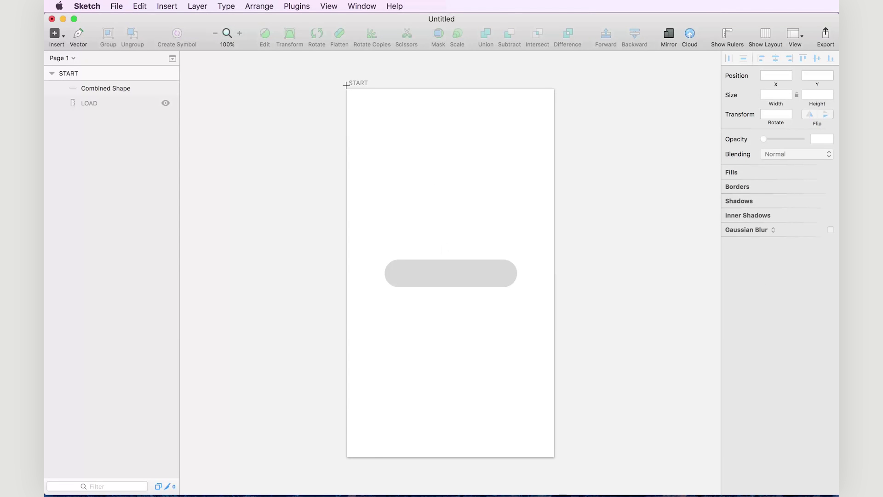
drag(347, 91, 555, 456)
click(580, 410)
click(462, 357)
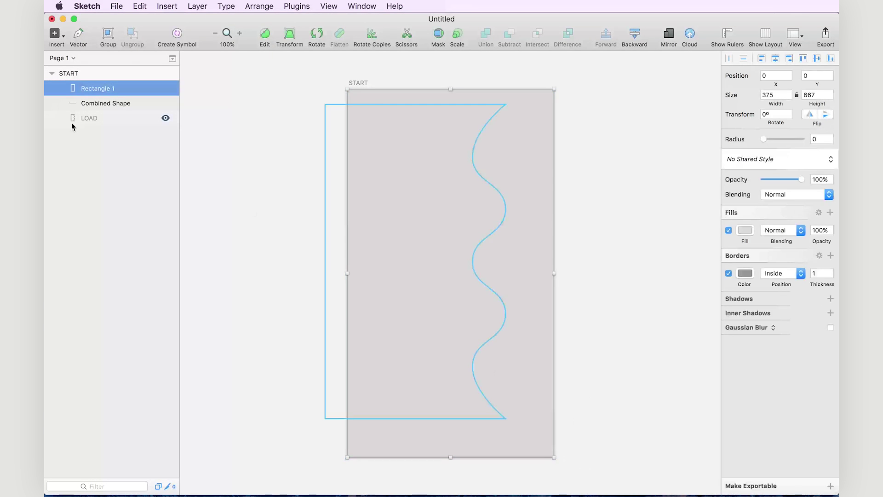
drag(103, 93, 113, 111)
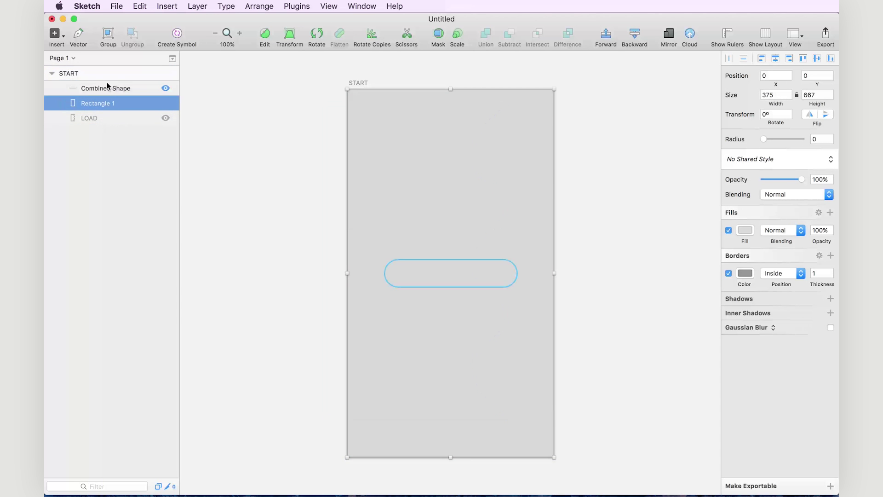
Subtract the pill shape from the full-artboard rectangle to cut a pill-shaped window
click(108, 88)
shift+click(436, 226)
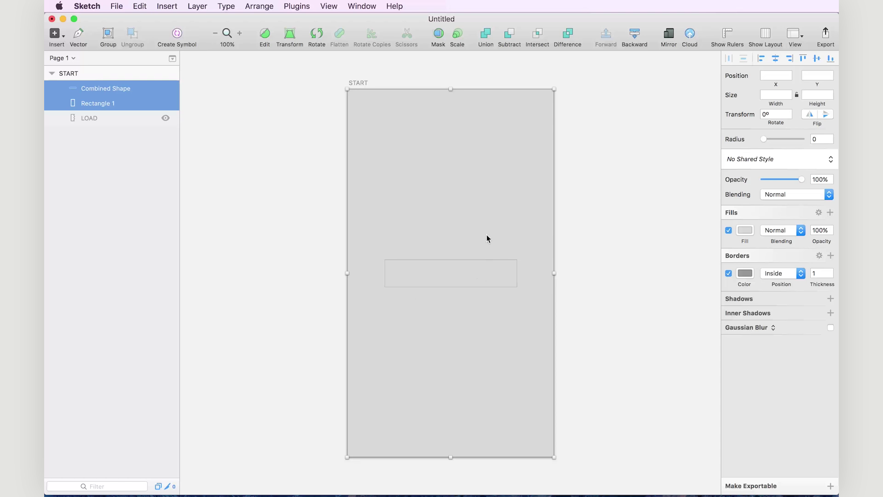
click(510, 41)
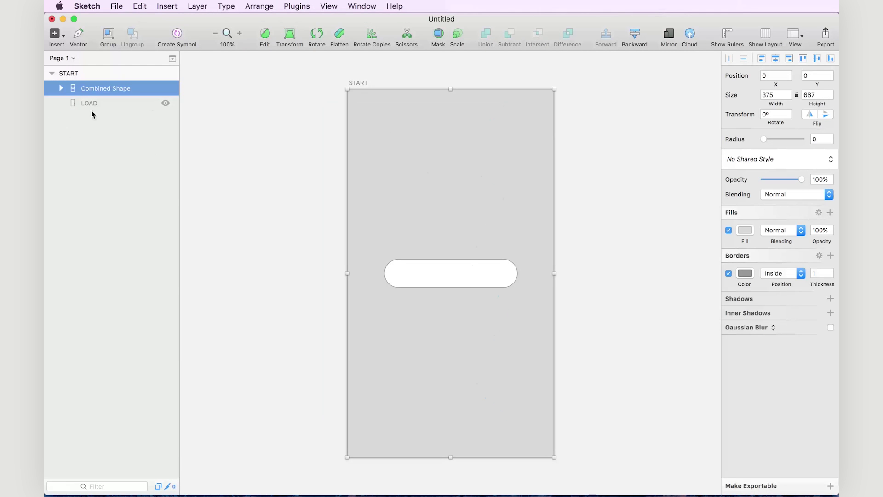
Unhide the LOAD layer and select the full-artboard shape with the pill cutout
click(166, 103)
click(573, 286)
click(424, 286)
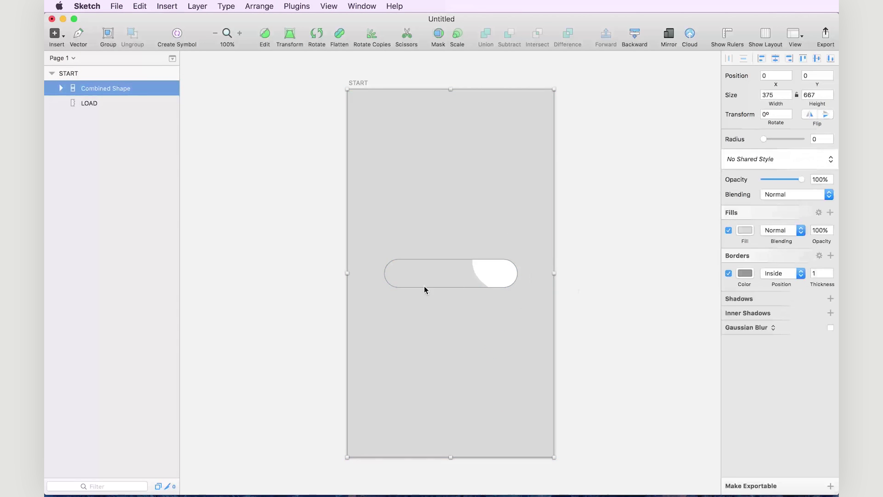
Remove the border of the full-artboard cutout shape and change its fill to white
click(729, 273)
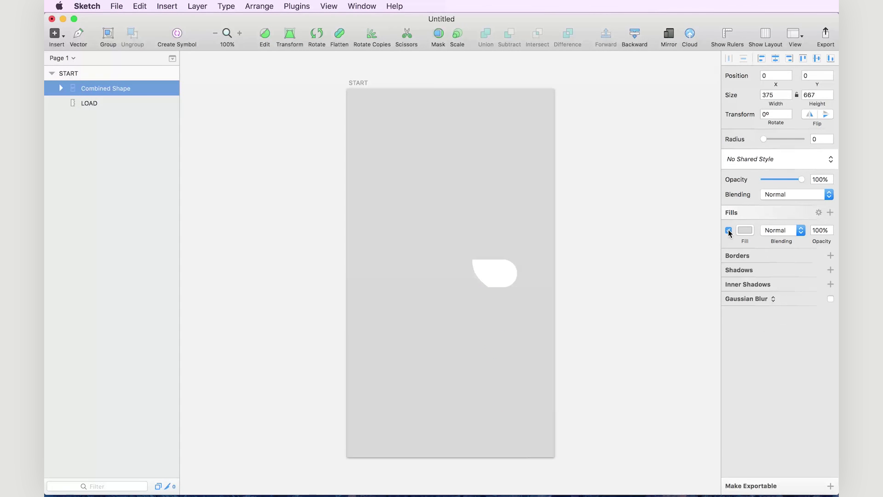
click(746, 230)
key(ctrl+c)
click(597, 197)
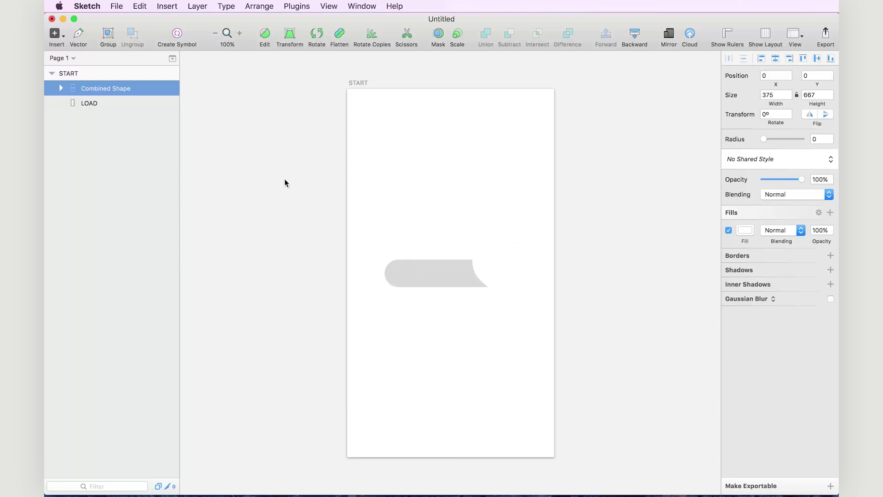
click(297, 162)
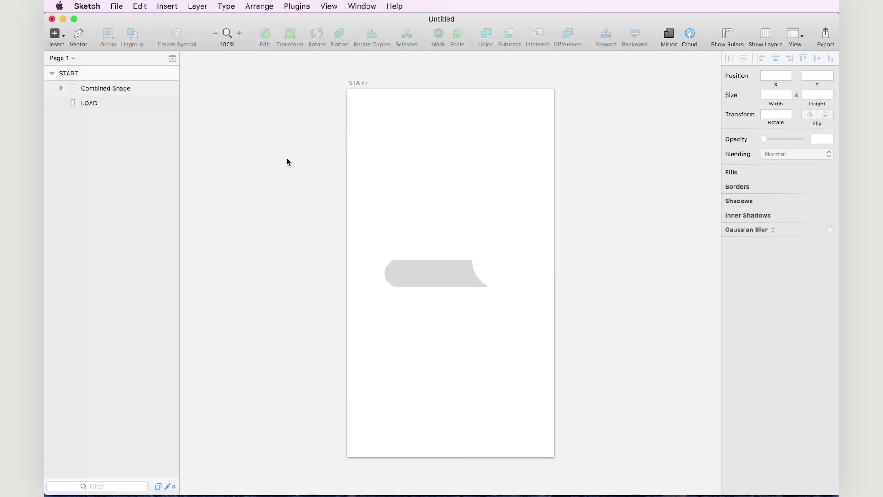
Try the None boolean operation on the pill inside the combined shape and restore it to Subtract
click(429, 132)
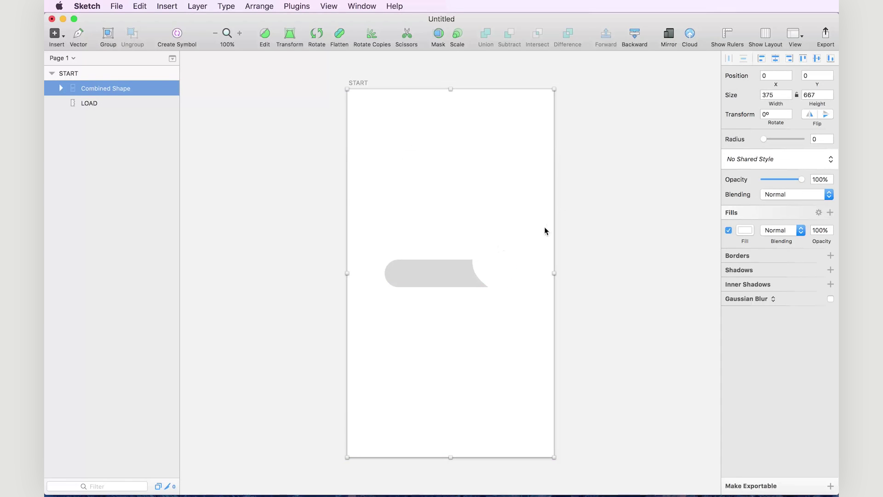
click(60, 89)
click(166, 104)
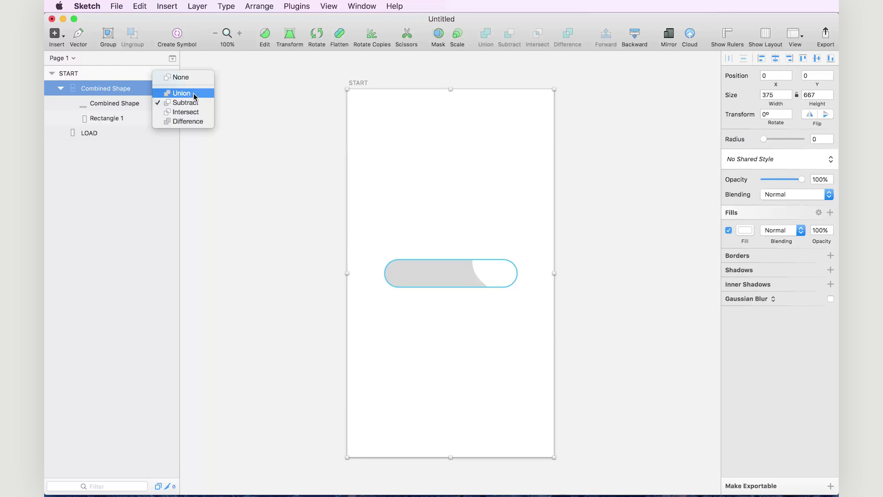
click(181, 79)
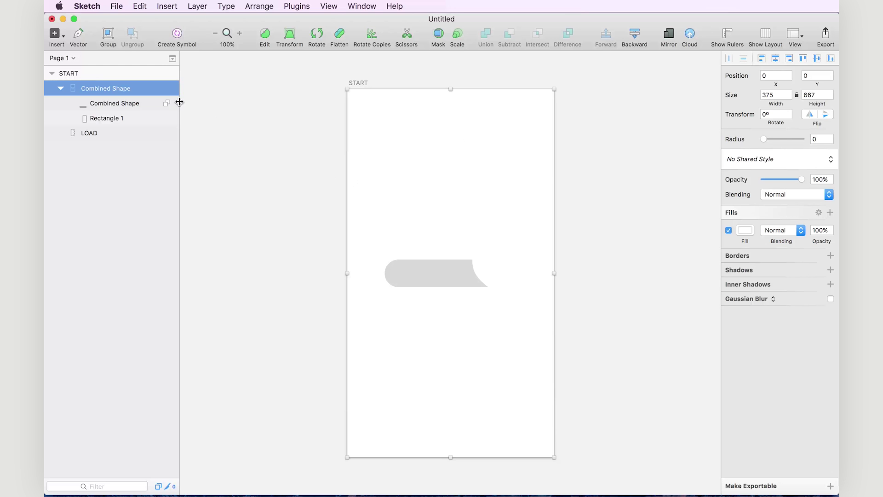
click(167, 103)
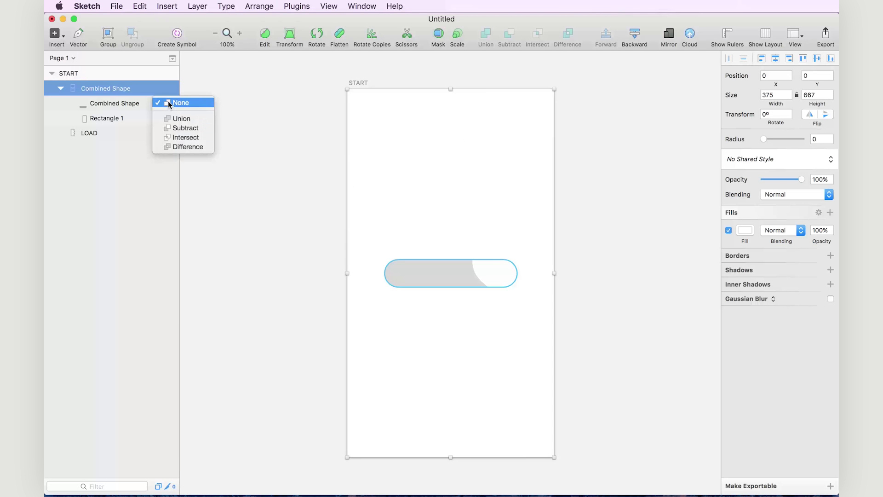
click(188, 128)
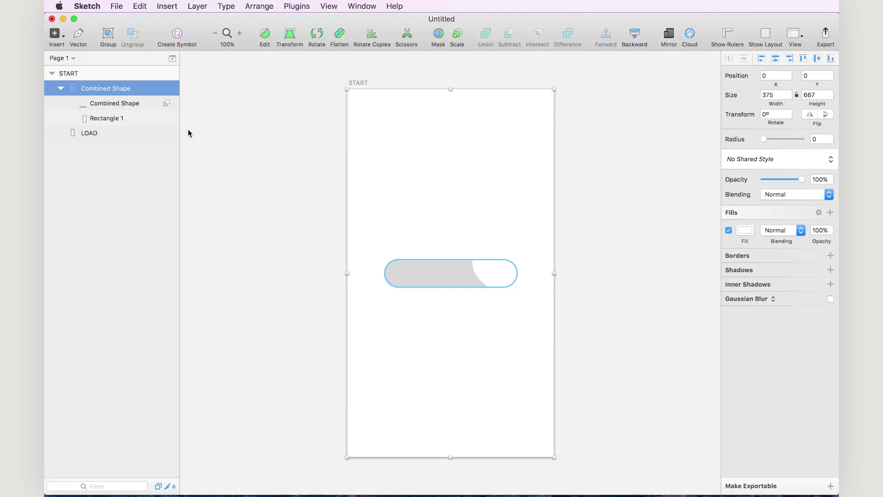
Rename the outer combined shape as PILL and collapse its sublayers
double_click(100, 89)
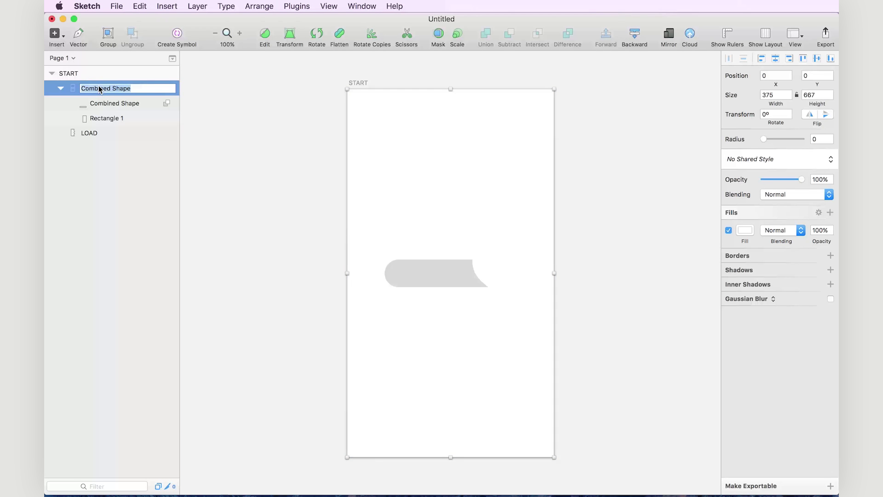
text(PILL)
key(Return)
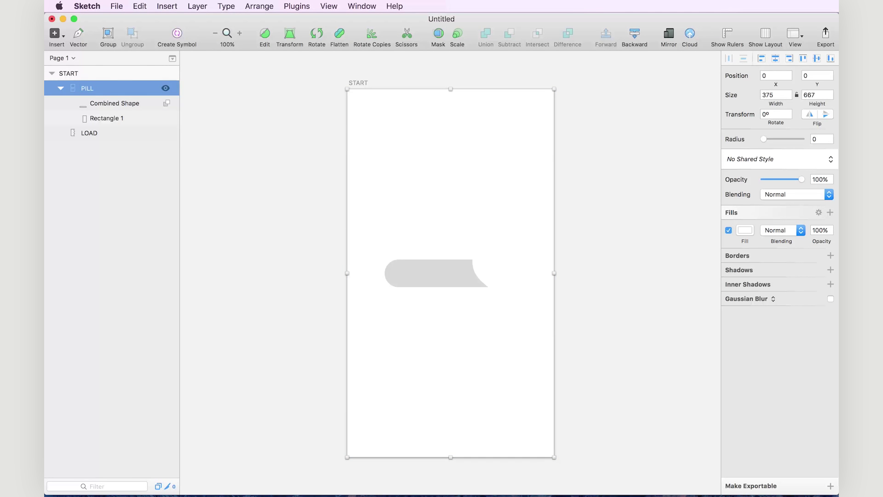
click(61, 88)
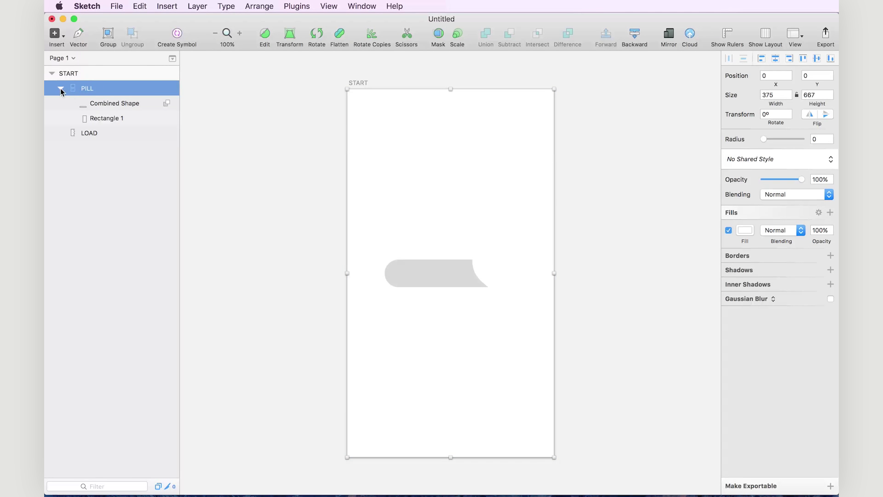
Duplicate the START artboard with the C4 Studio plugin's Duplicate Artboard command
click(360, 86)
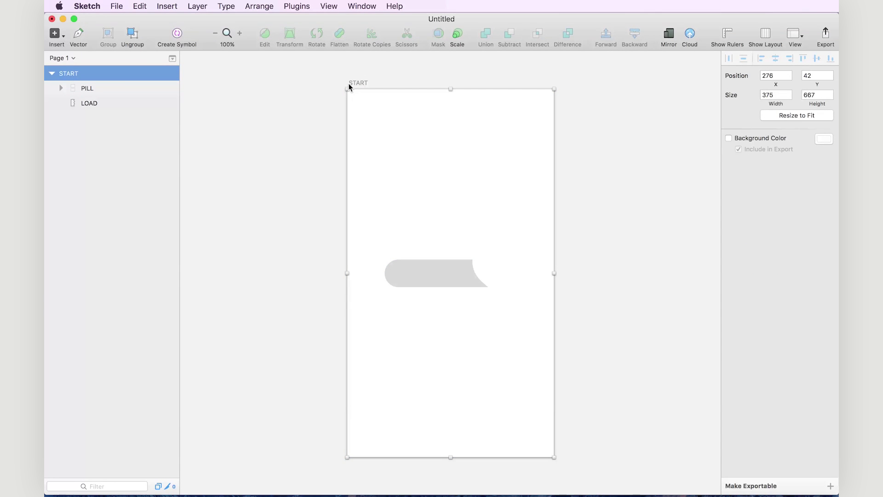
click(294, 6)
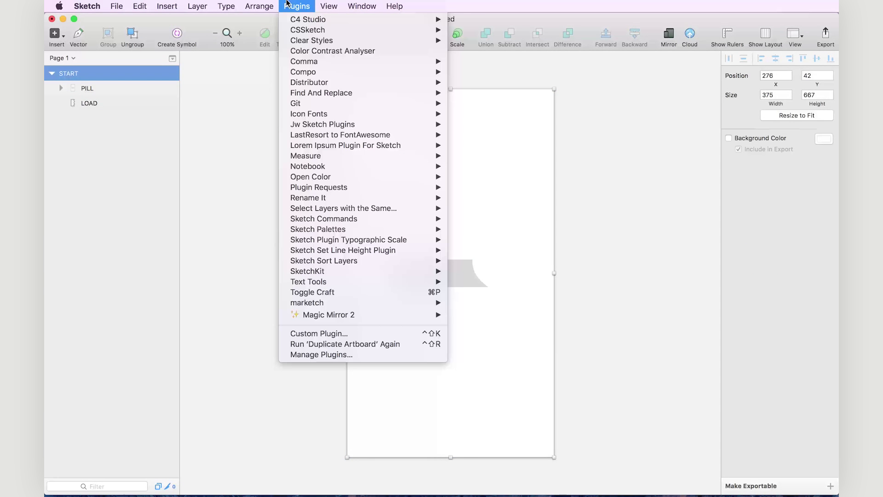
mouse_move(317, 20)
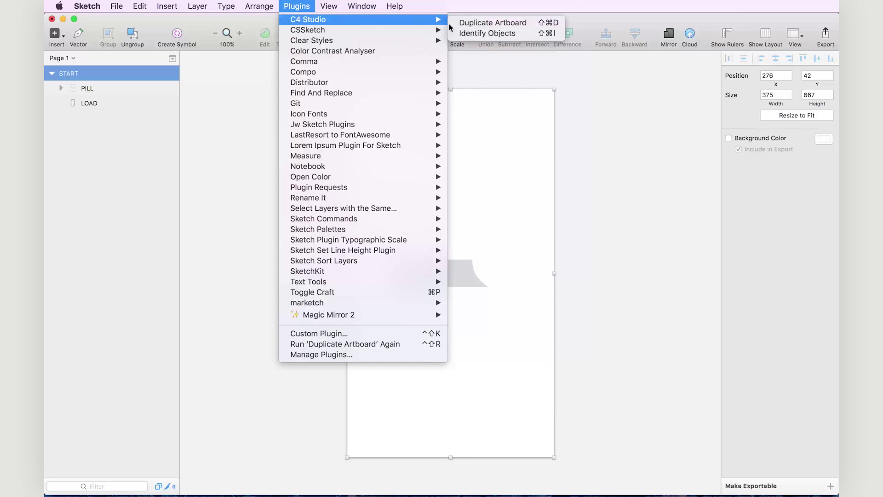
click(488, 22)
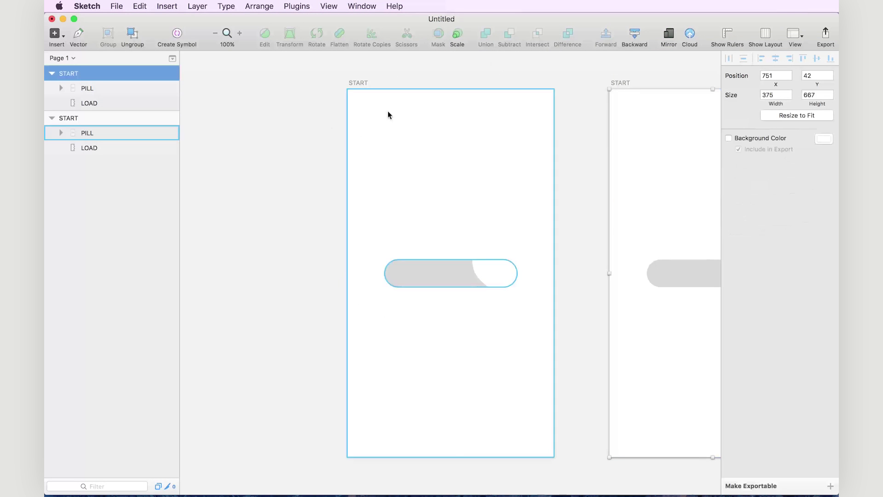
Rename the duplicated artboard as END
click(71, 70)
double_click(71, 73)
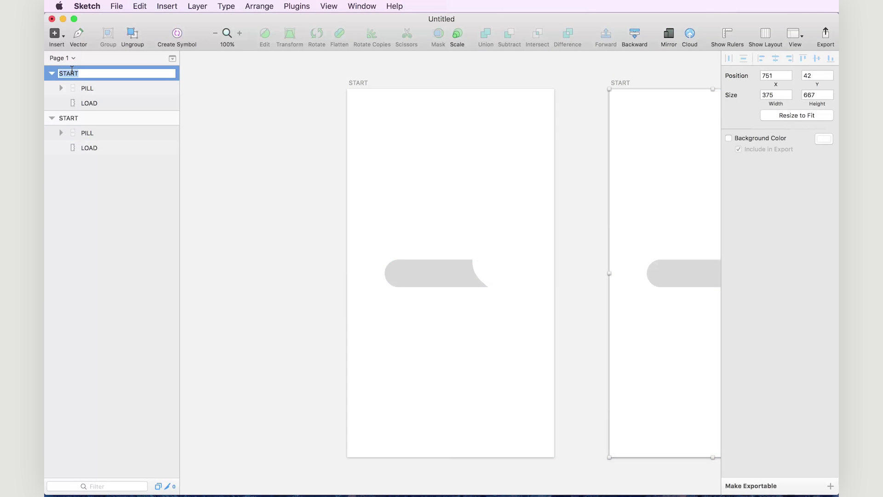
text(END)
key(Return)
Move the START artboard's LOAD shape leftward and down behind the pill cutout, to X -200, Y 48
click(120, 147)
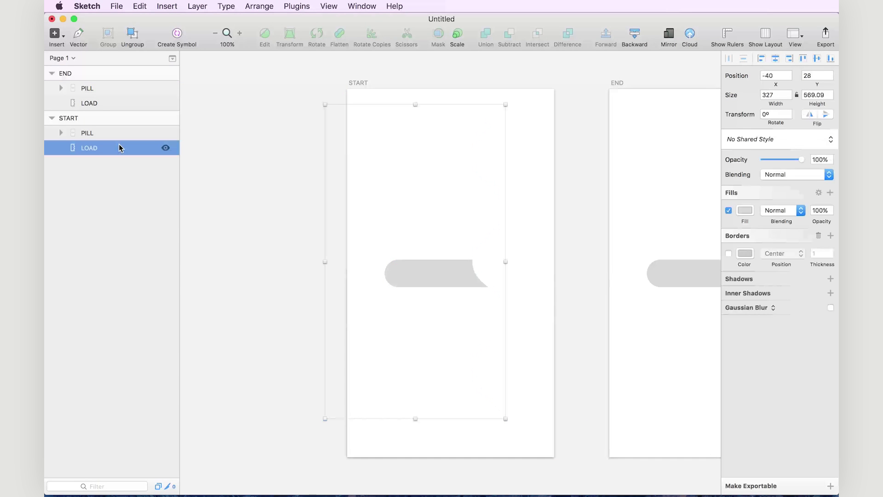
key(shift+Down)
key(shift+Left)
key(shift+Left)
key(shift+Left)
key(shift+Left)
key(shift+Left)
key(shift+Left)
key(shift+Left)
key(shift+Left)
key(shift+Left)
key(shift+Left)
key(shift+Left)
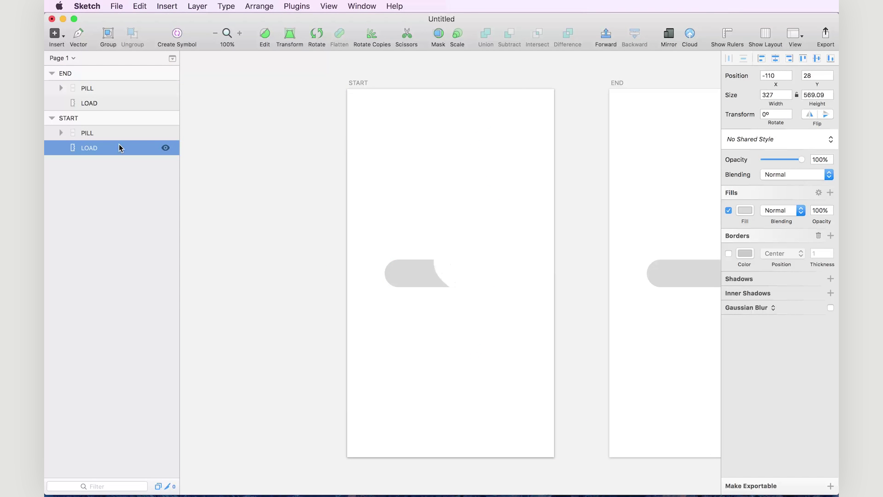
key(shift+Down)
key(shift+Down)
key(shift+Down)
key(shift+Down)
key(shift+Down)
key(shift+Down)
key(shift+Down)
key(shift+Down)
key(shift+Down)
key(shift+Down)
key(shift+Down)
key(shift+Down)
key(shift+Down)
key(shift+Down)
key(shift+Down)
key(shift+Down)
key(shift+Down)
key(shift+Down)
key(shift+Down)
key(shift+Down)
key(shift+Left)
key(shift+Left)
key(shift+Left)
key(shift+Left)
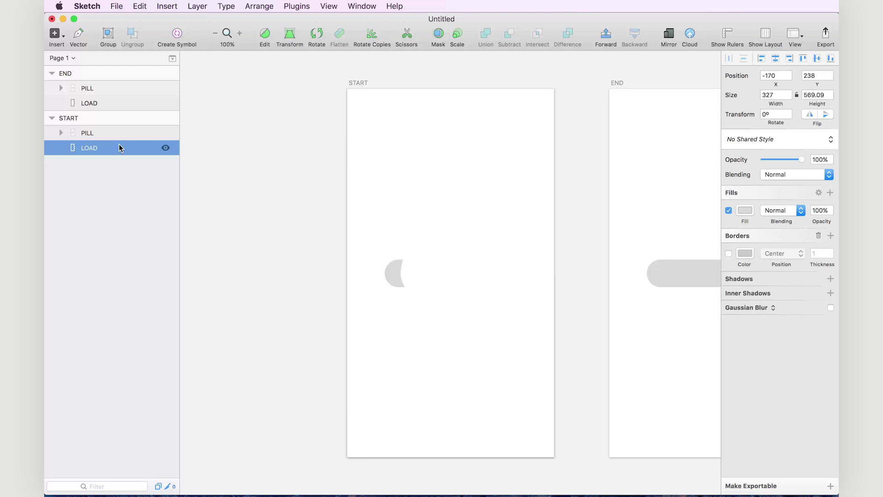
click(589, 212)
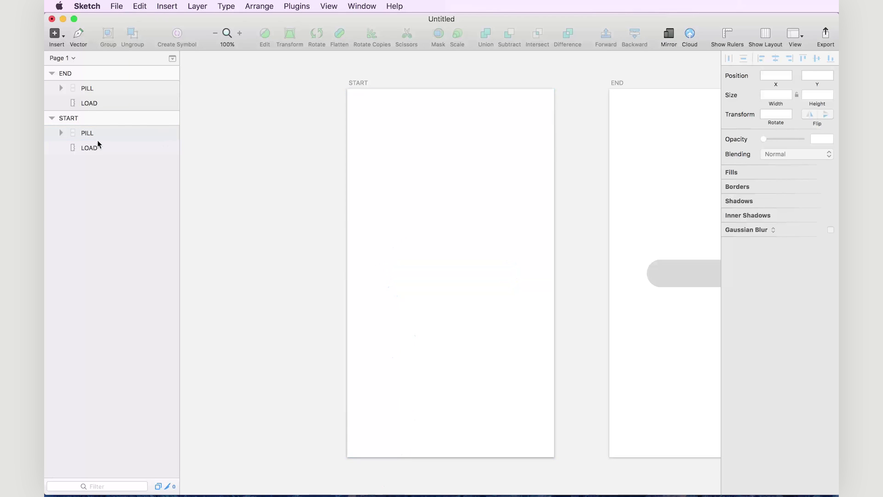
Move the END artboard's LOAD shape to X 42, Y 238 so the pill cutout is completely filled
drag(609, 248, 383, 234)
click(132, 103)
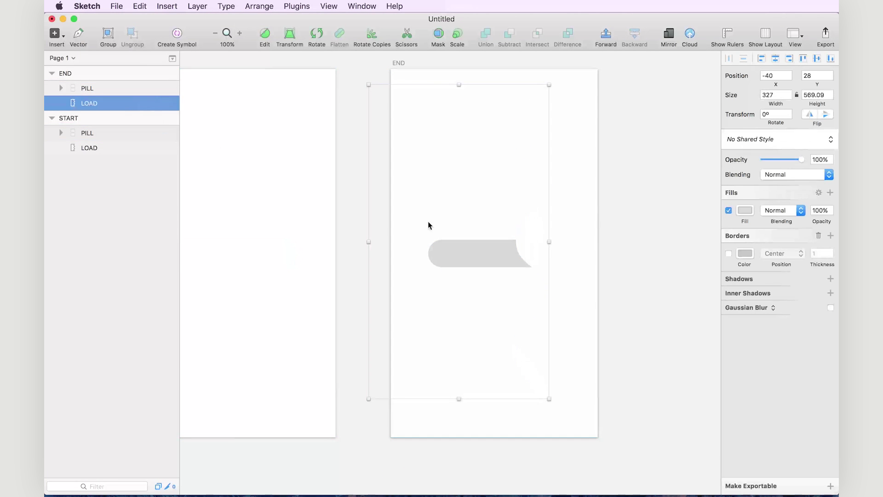
key(shift+Down)
key(shift+Down)
key(shift+Down)
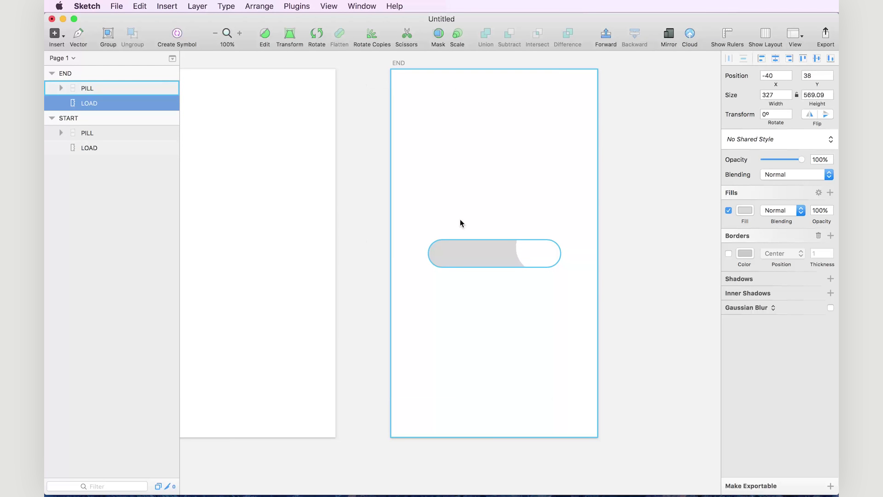
key(shift+Down)
key(shift+Down)
key(shift+Down)
key(shift+Down)
key(shift+Down)
key(shift+Down)
key(shift+Down)
key(shift+Down)
key(shift+Down)
key(shift+Down)
key(shift+Down)
key(shift+Down)
key(shift+Down)
key(shift+Down)
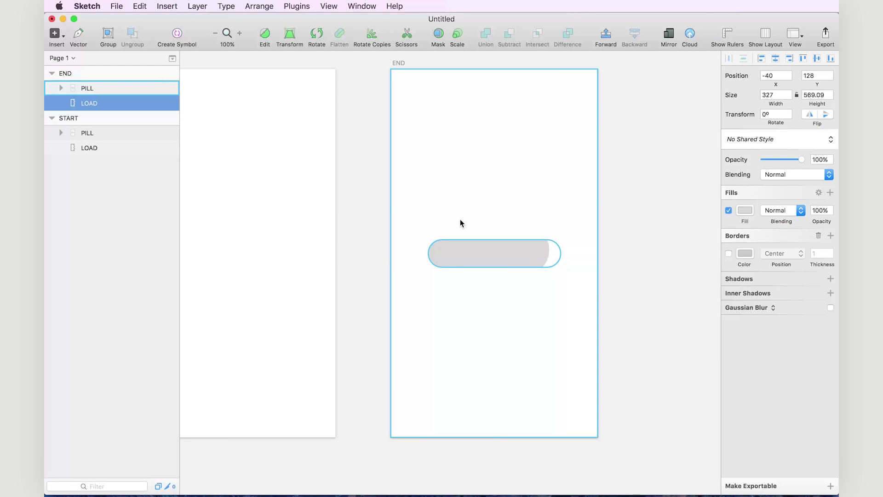
key(shift+Down)
key(shift+Down)
key(shift+Down)
key(shift+Down)
key(shift+Right)
key(shift+Right)
key(shift+Right)
key(shift+Right)
key(shift+Right)
key(shift+Right)
key(shift+Right)
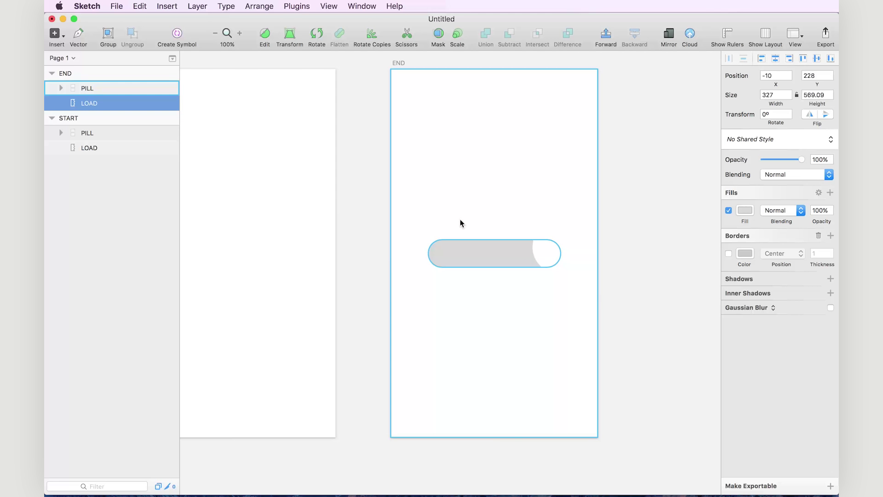
key(shift+Right)
key(Right)
key(Right)
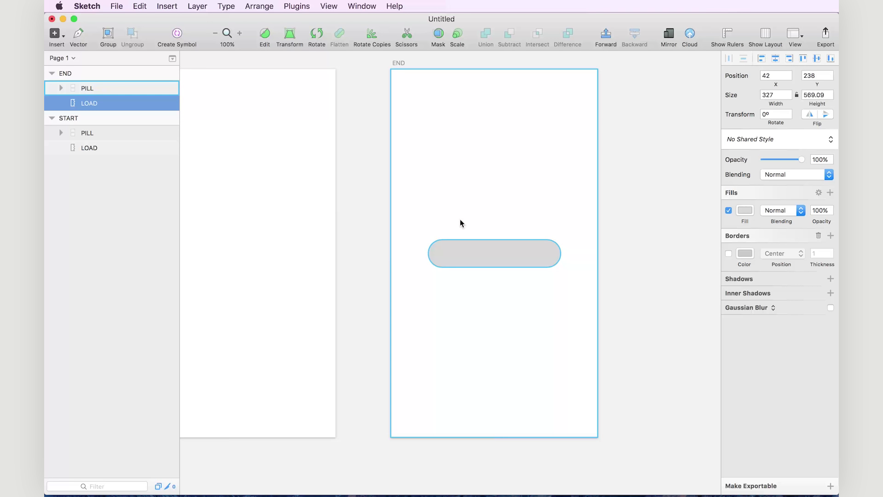
click(346, 157)
Bring both artboards into view and check where the START artboard's LOAD shape sits relative to the pill
drag(346, 156, 449, 173)
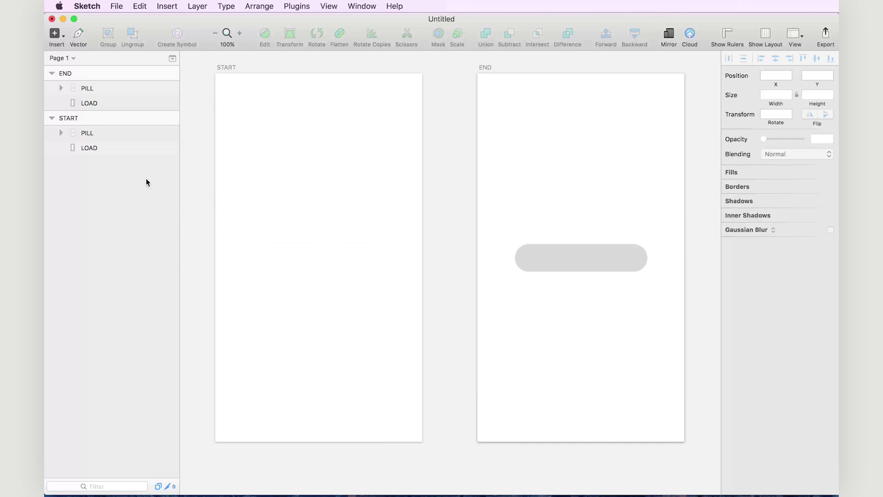
click(123, 149)
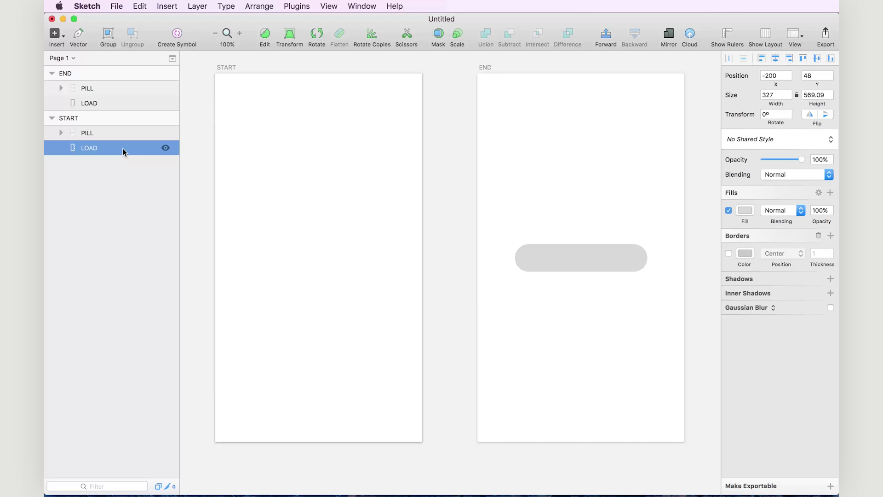
click(95, 148)
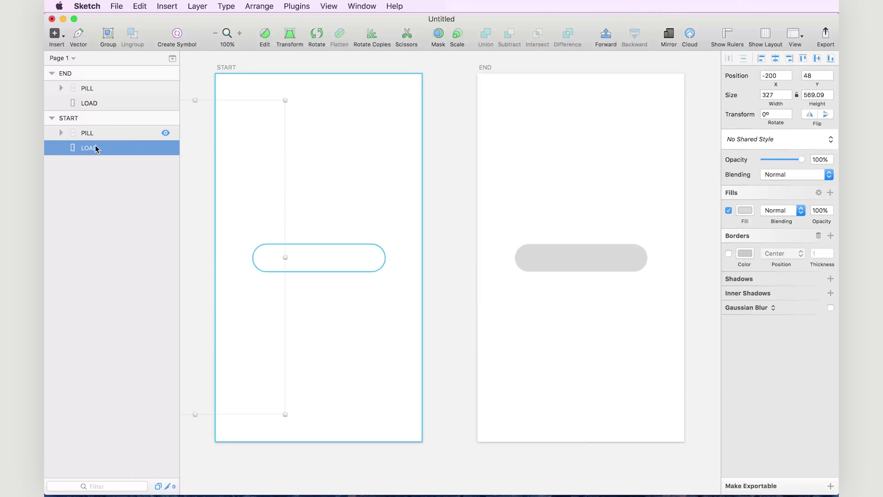
click(240, 63)
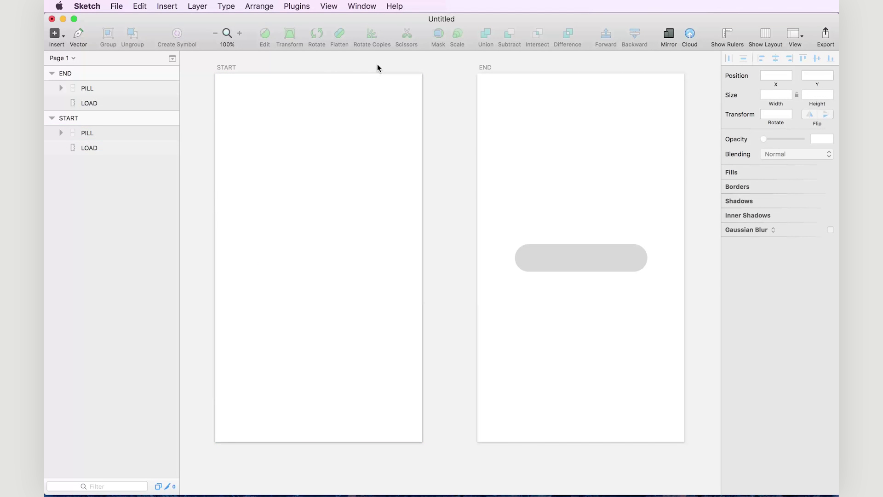
Save the Sketch document as loadingWave in the C4Studio folder
key(super+s)
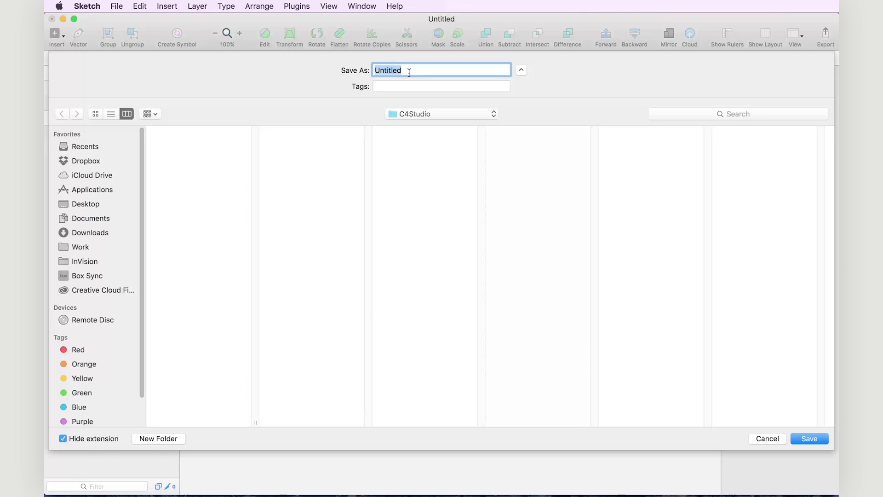
text(loadingPill)
key(Return)
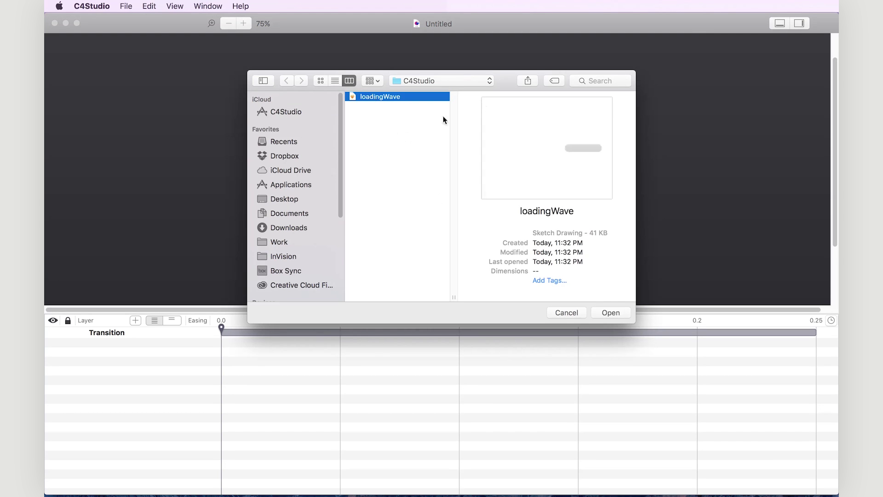
Switch to C4Studio, open the loadingWave file and link the START artboard as the transition's beginning
click(611, 311)
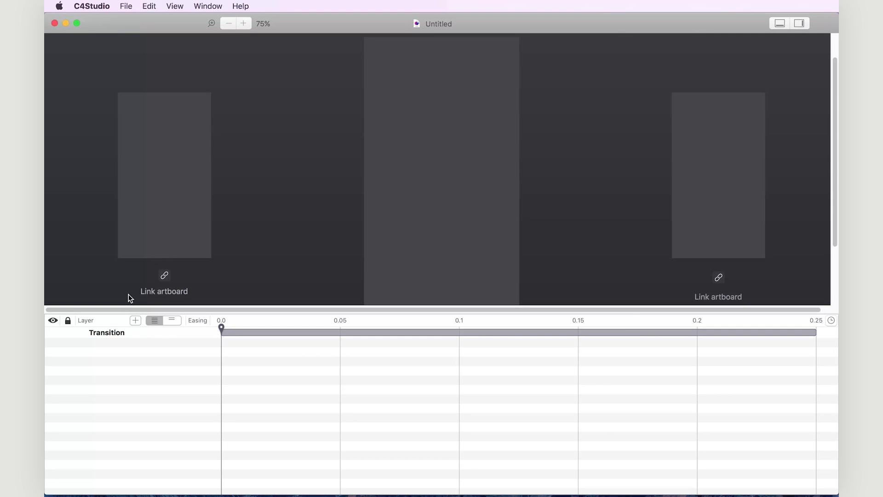
click(164, 276)
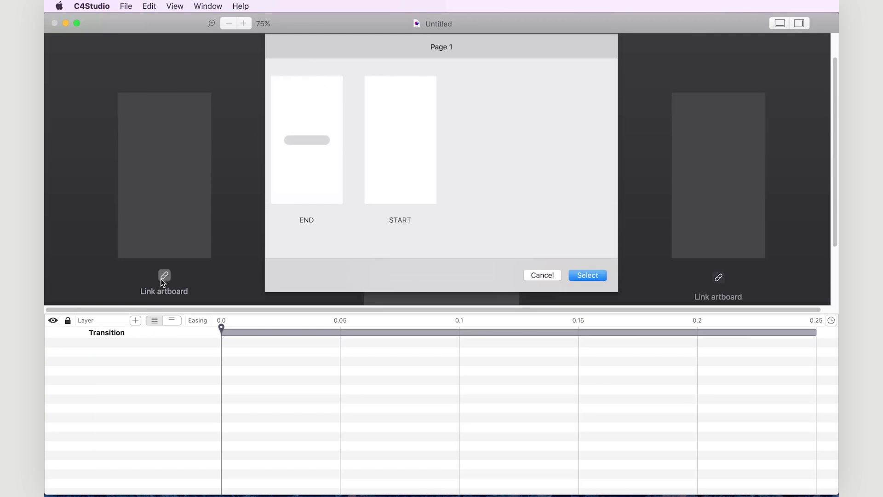
double_click(394, 178)
Link the END artboard as the transition's final state
click(718, 277)
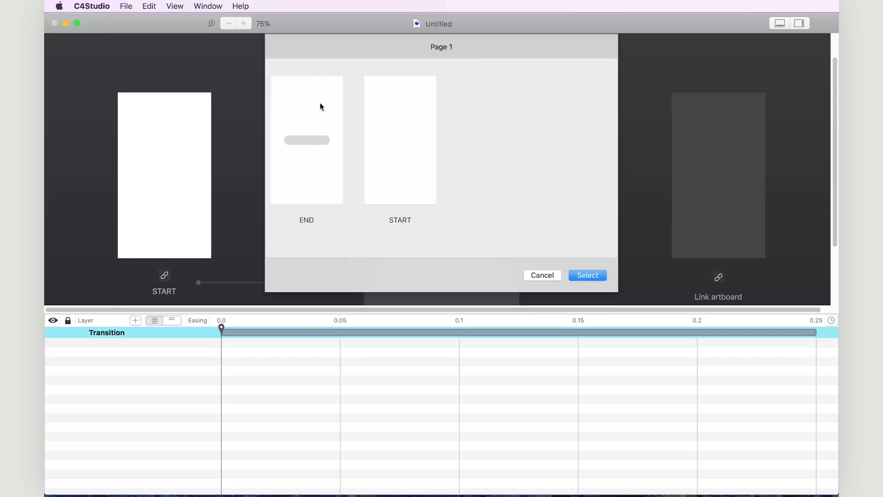
click(320, 105)
double_click(320, 105)
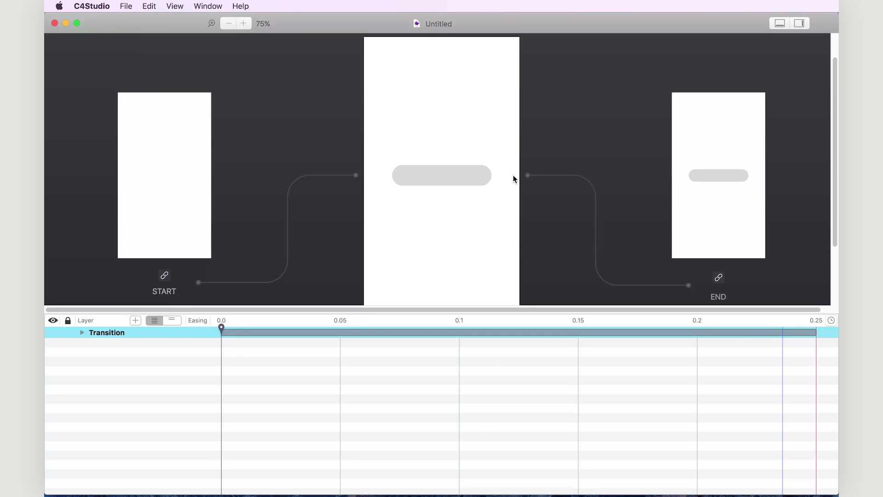
click(508, 209)
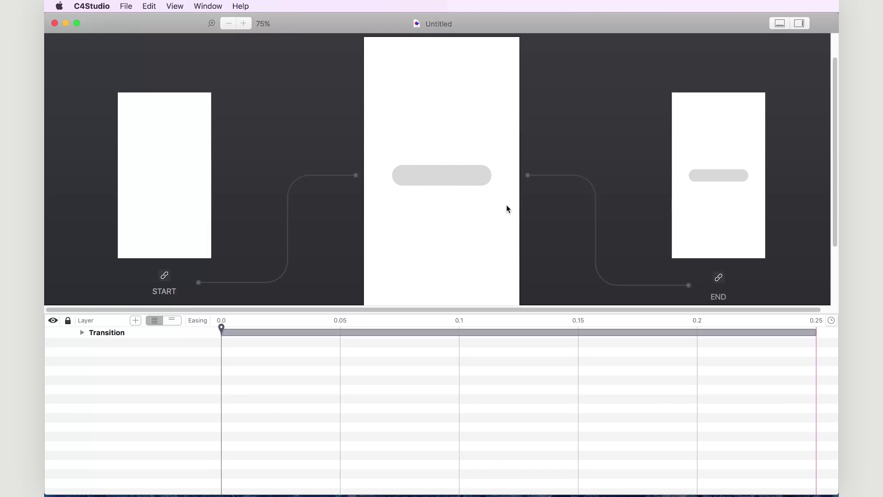
Set the transition's duration to 1.25 s and play the animation preview
click(832, 321)
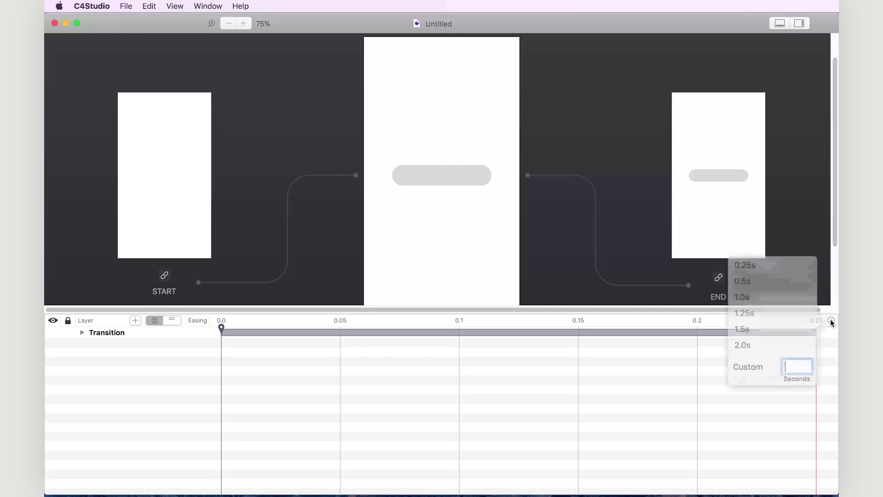
click(758, 314)
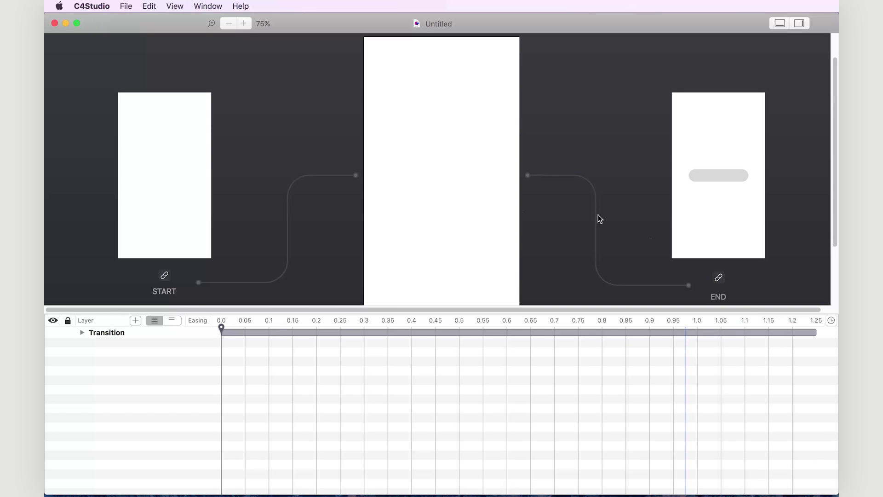
key(space)
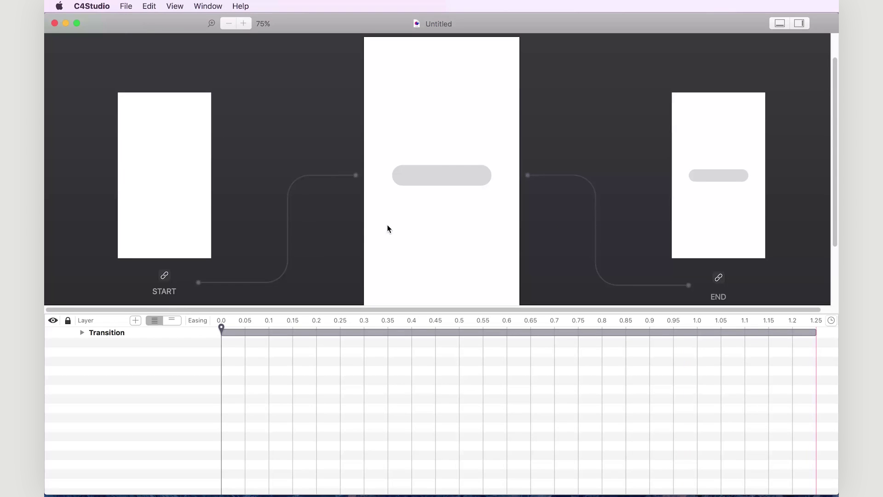
key(space)
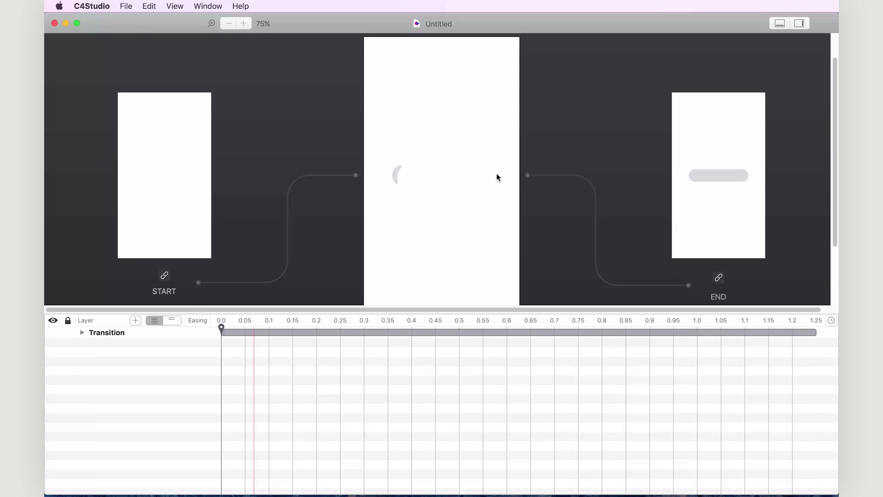
Expand the Transition's layers and change the easing of LOAD's y animation to the curve weighted at both ends
click(83, 331)
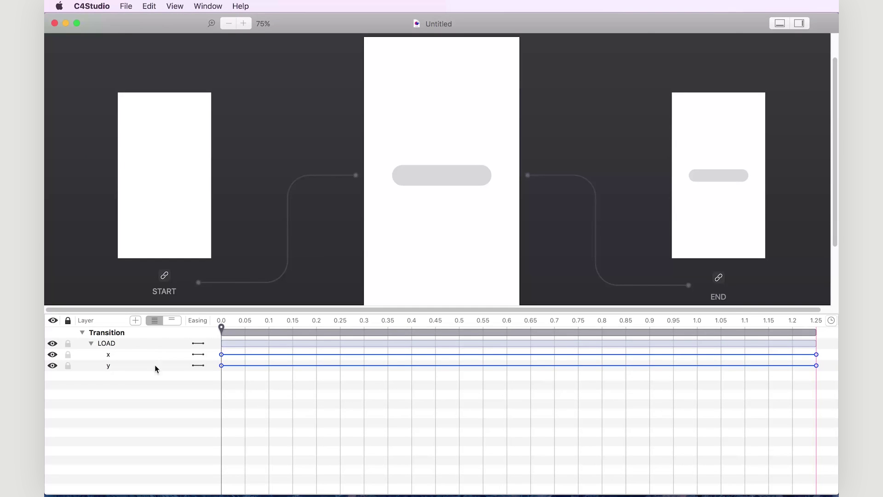
click(201, 365)
click(252, 387)
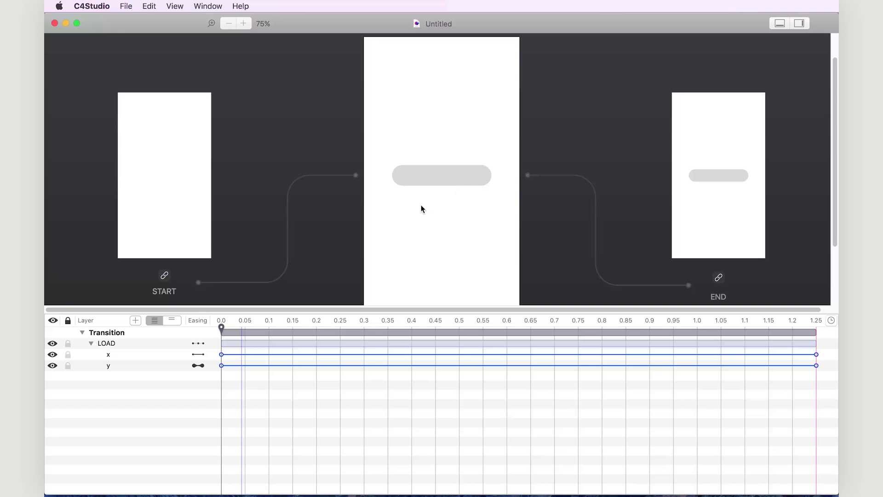
Bring up the save and export commands for the transition document
click(134, 5)
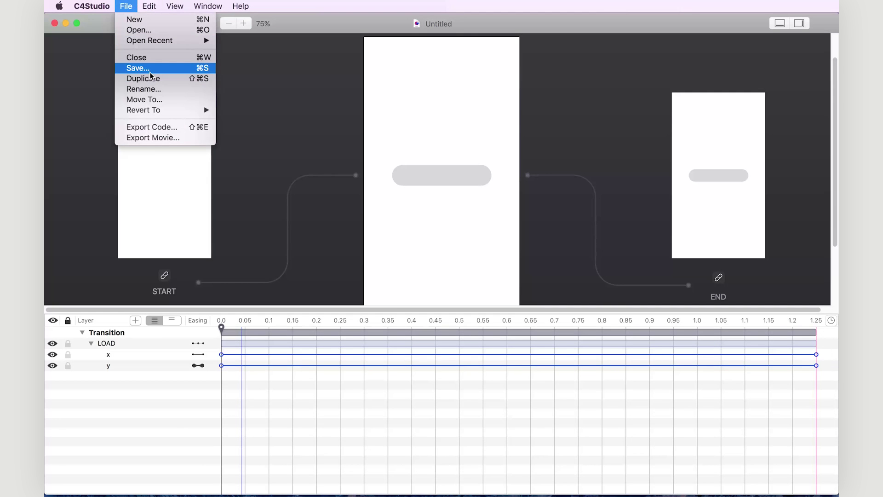